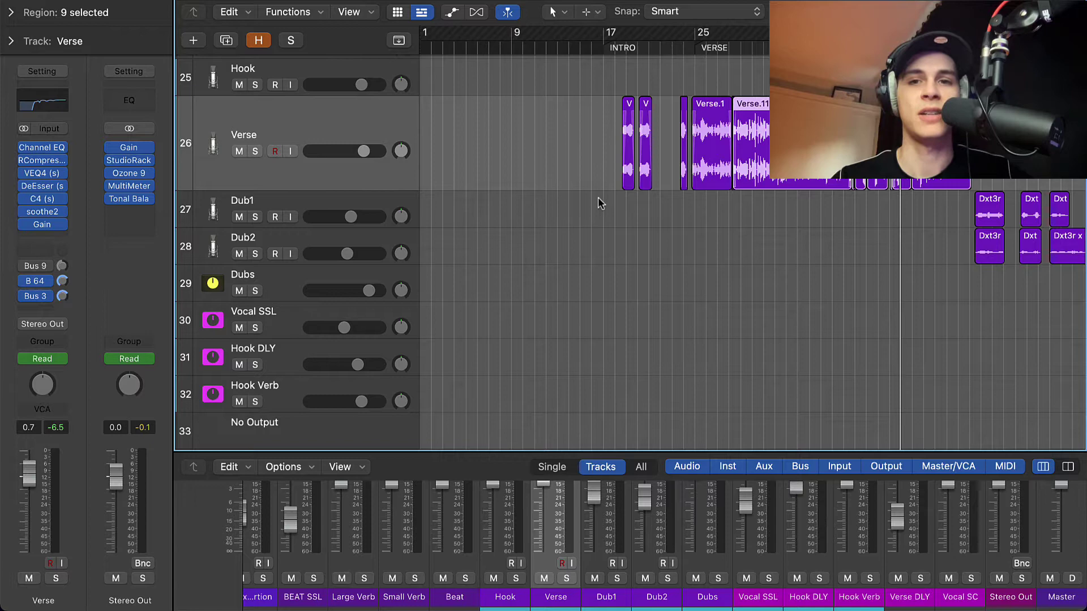
Play the song and audition the Verse track soloed, then take it out of solo
key("z")
key("space")
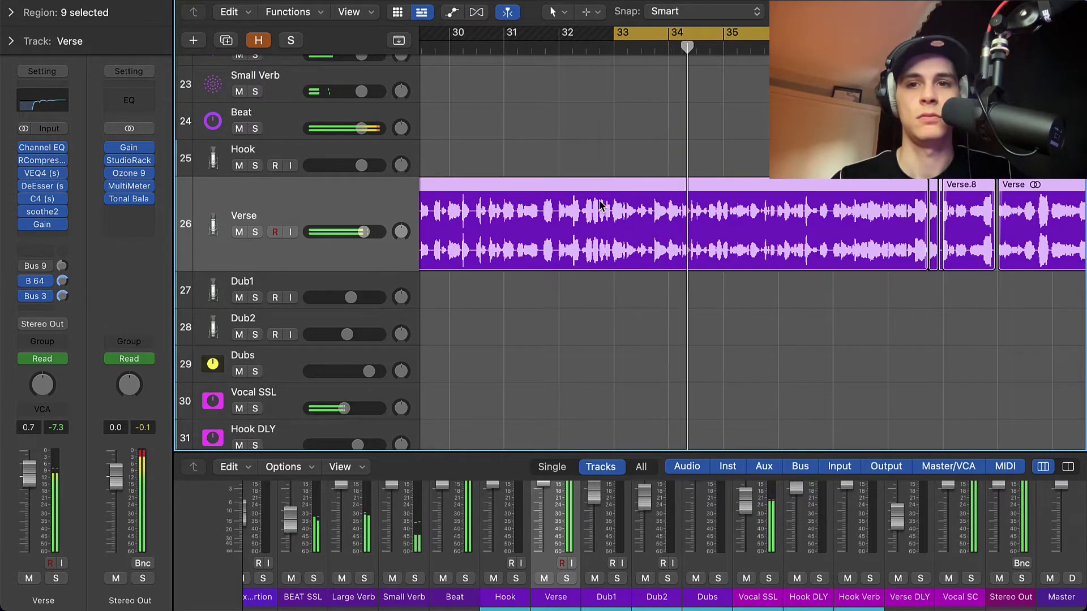
key("super+Left")
key("super+Left")
key("super+Left")
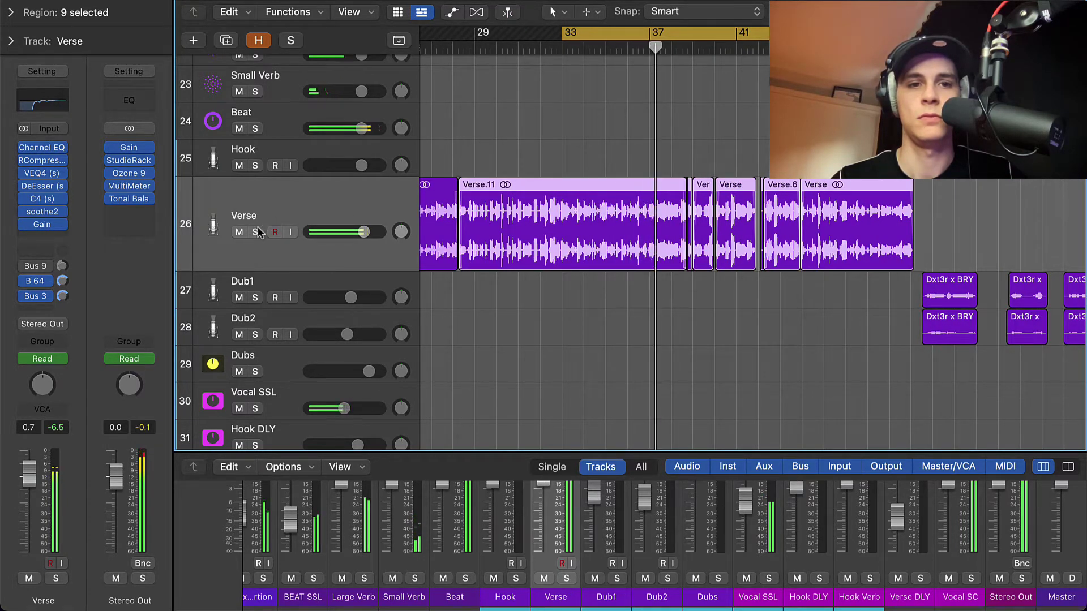
key("space")
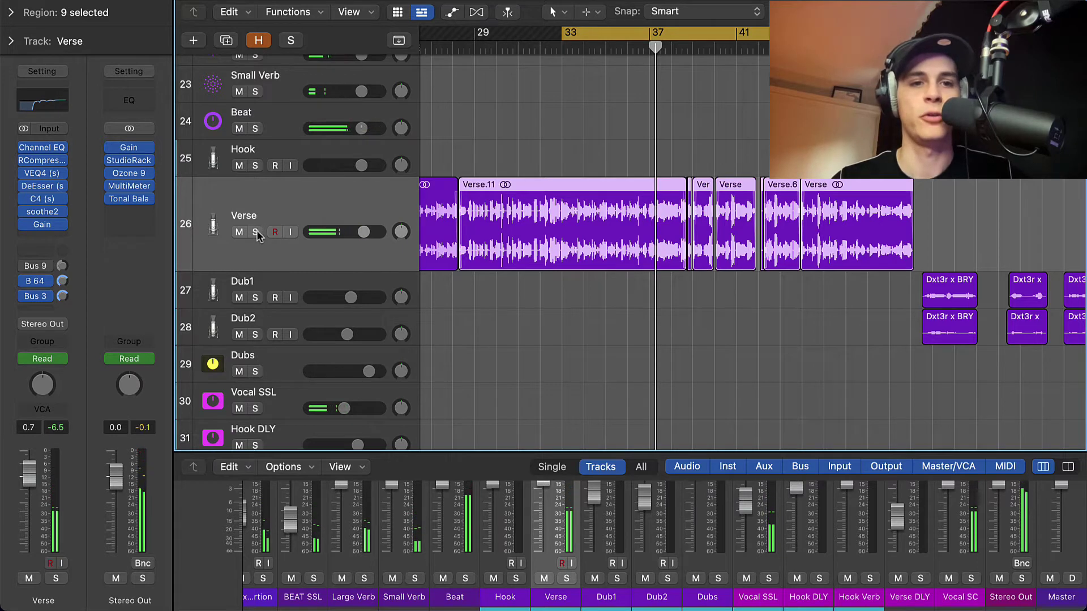
left_click(256, 232)
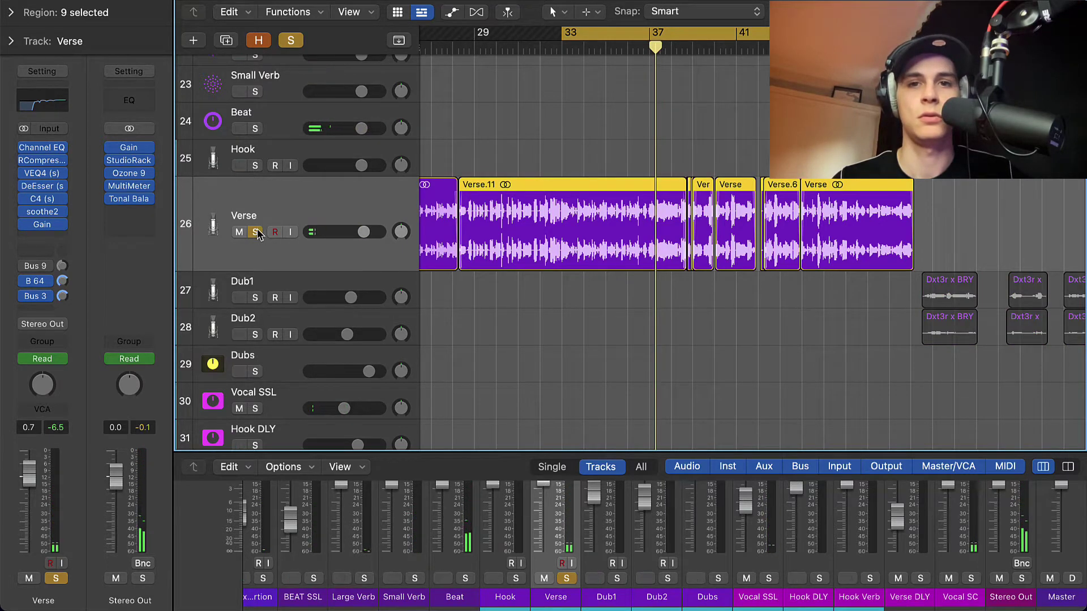
key("space")
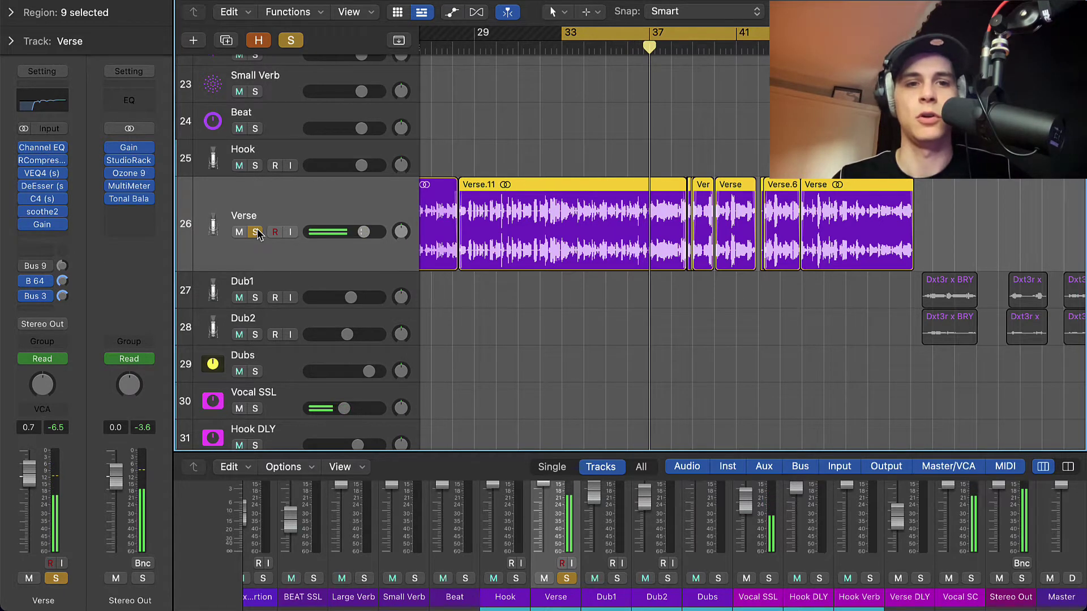
key("space")
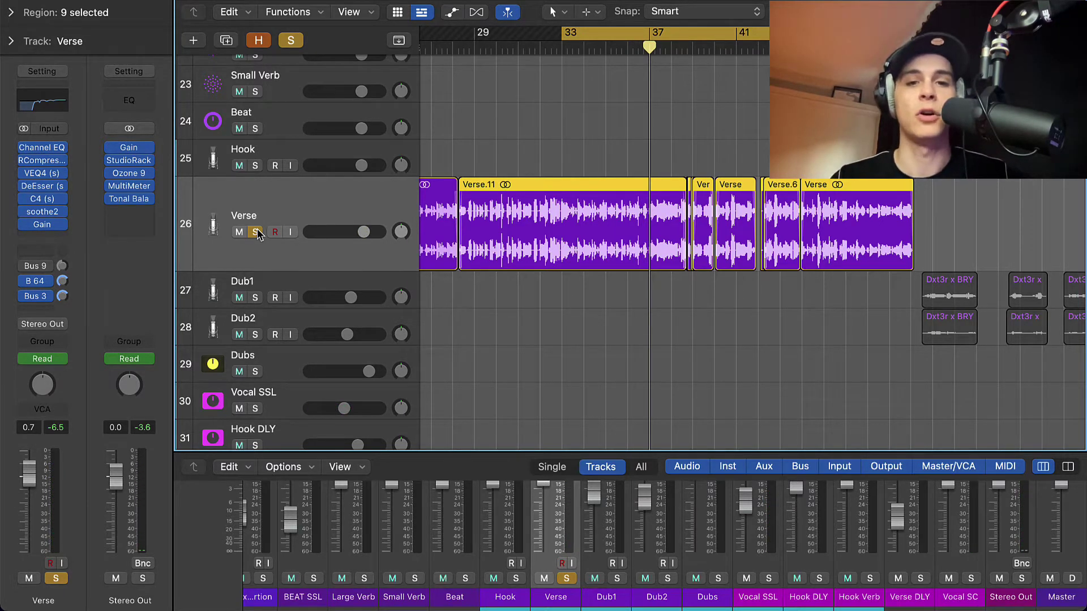
left_click(256, 232)
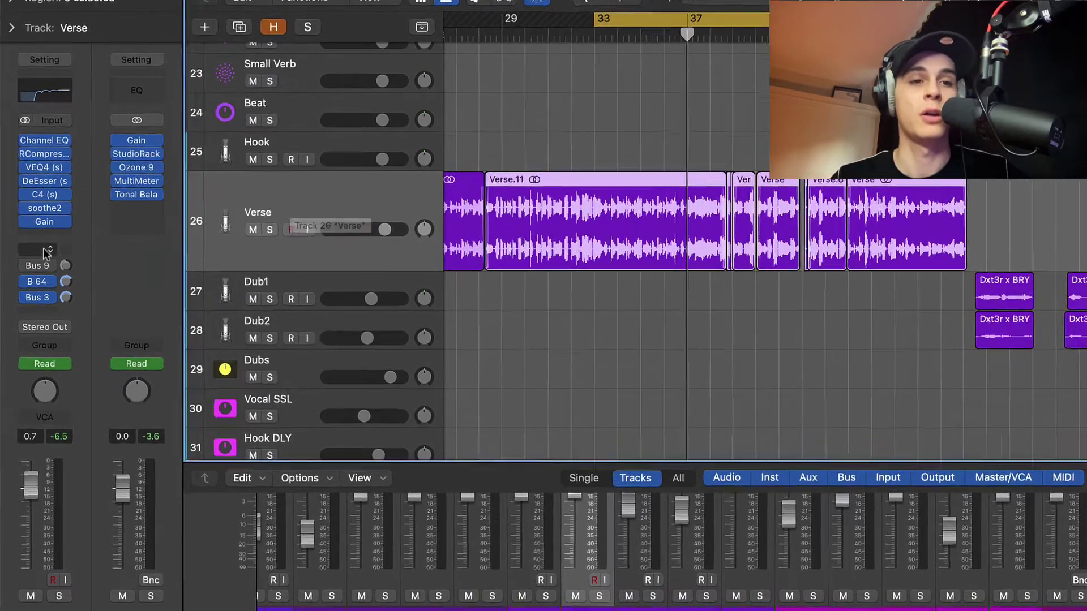
Add a Verse send routed to Bus 10, creating a new Aux 5 channel
left_click(46, 251)
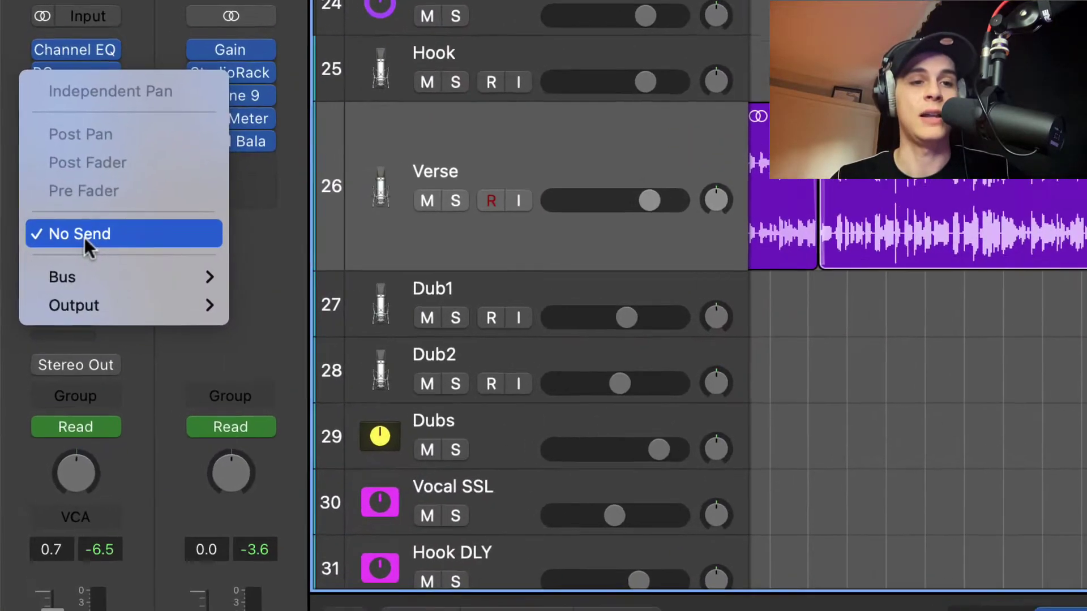
mouse_move(59, 274)
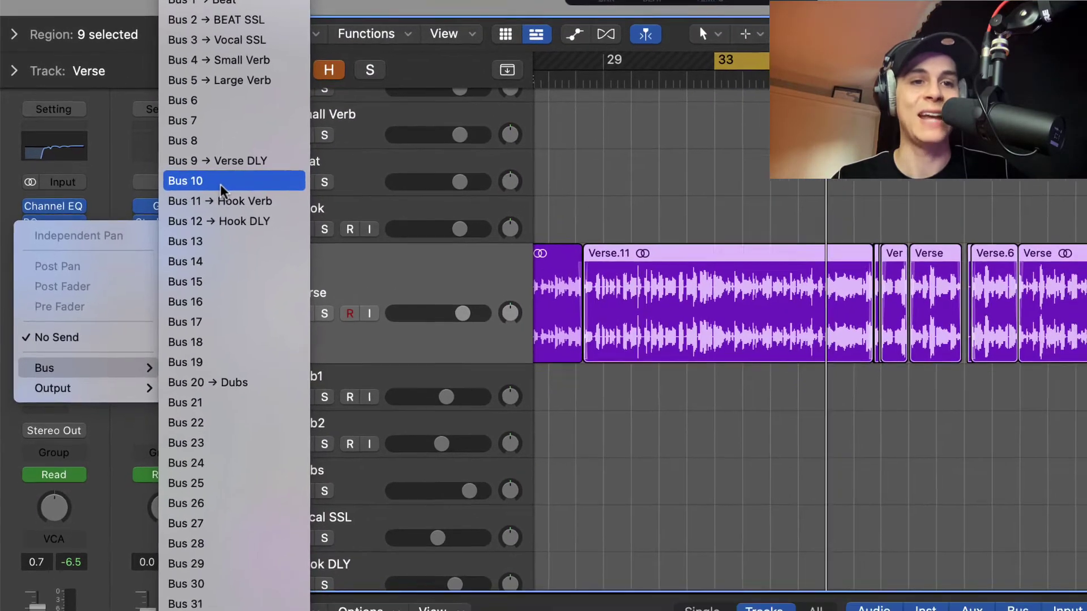
left_click(221, 183)
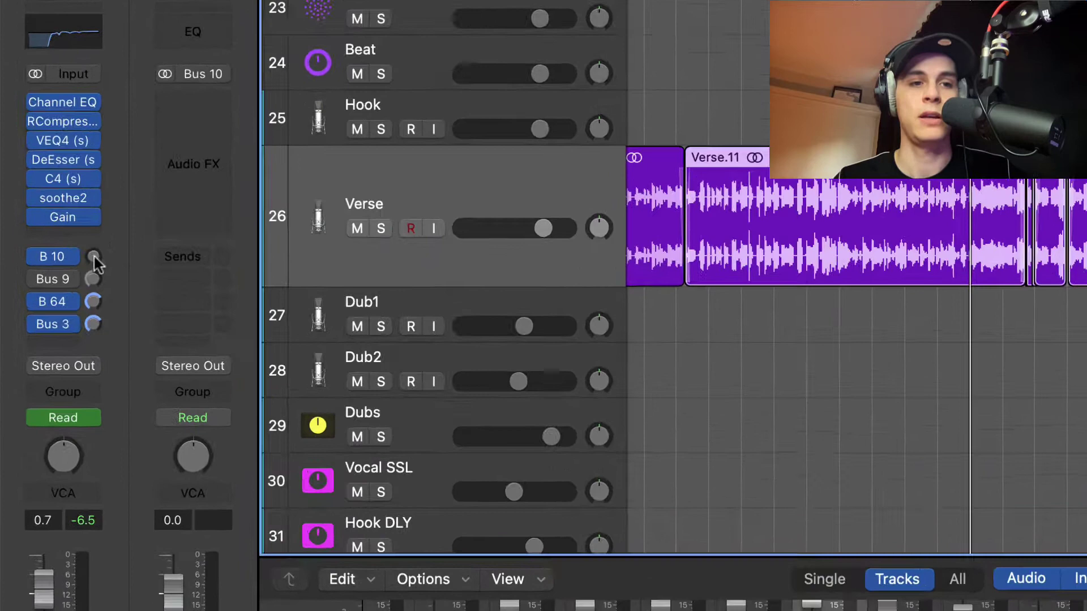
Set the Verse Bus 10 send to 0 dB, insert a stereo RVerb on Aux 5, and play
left_click(63, 250, "alt")
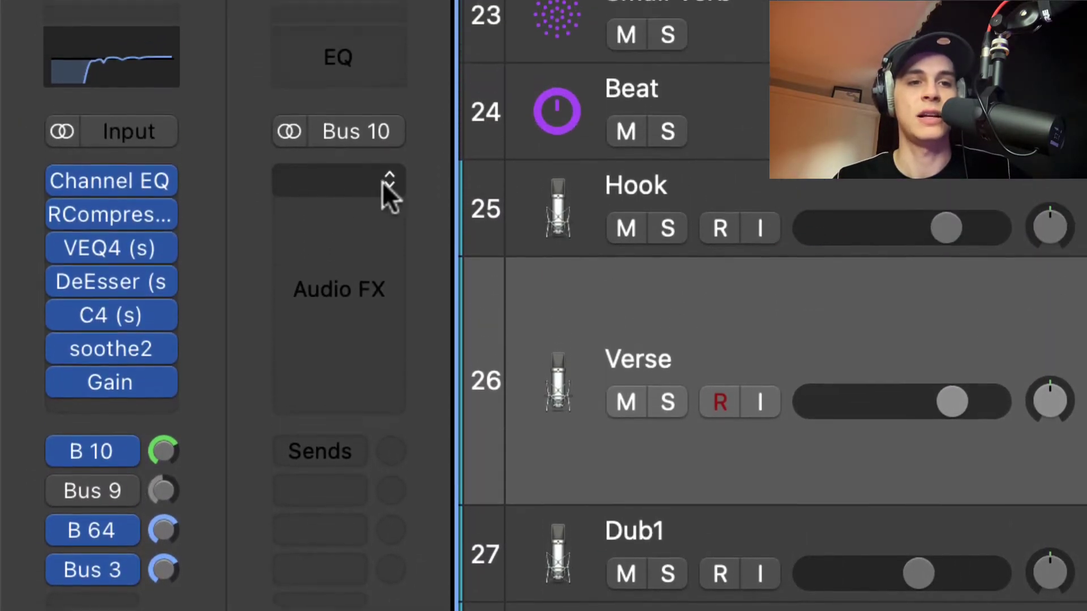
left_click(379, 165)
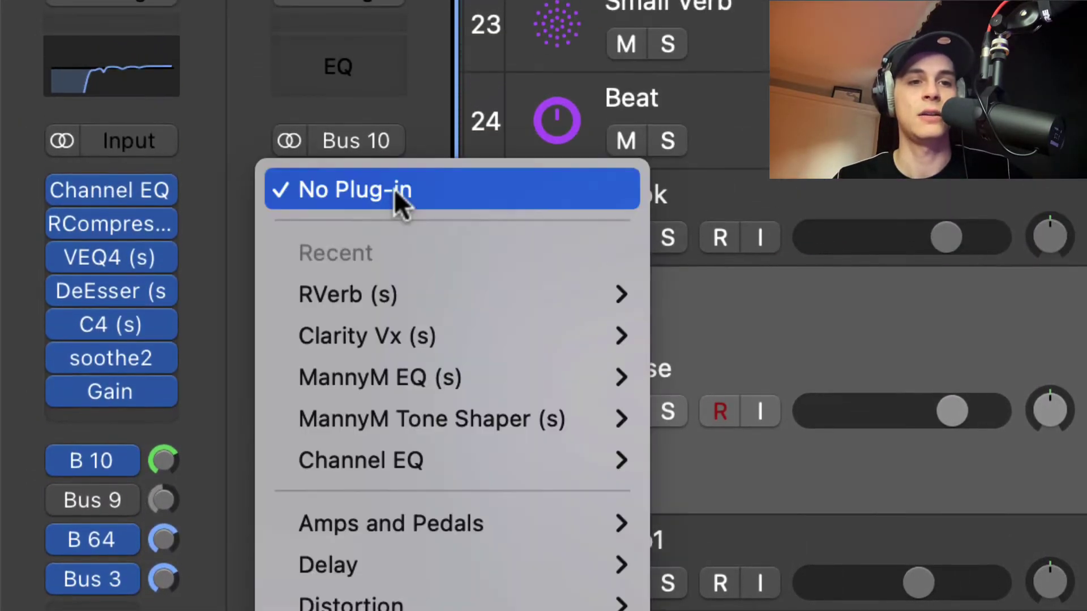
mouse_move(406, 291)
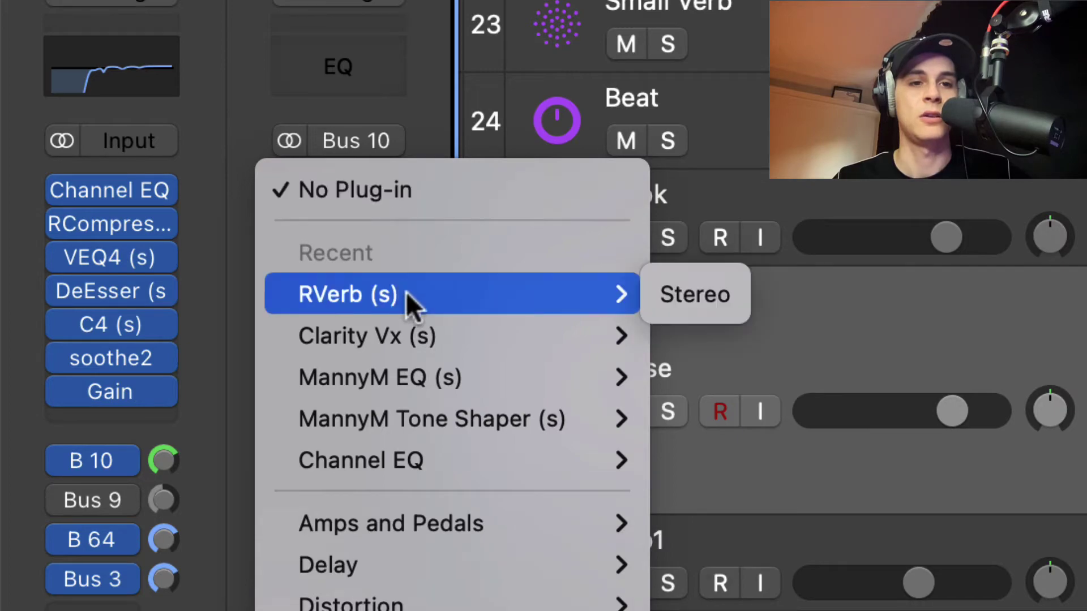
left_click(692, 293)
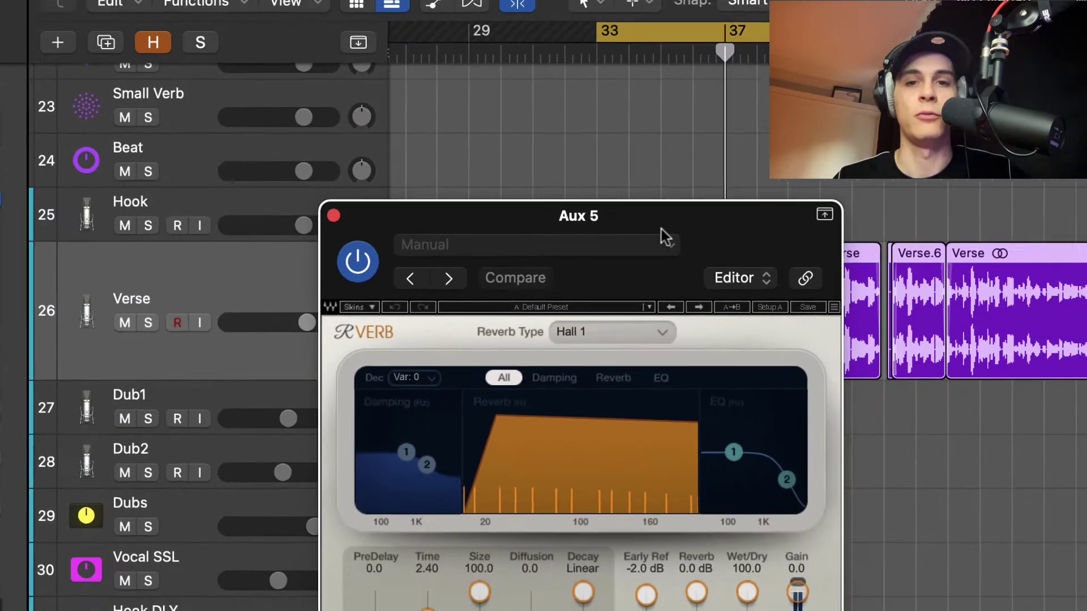
left_click_drag(661, 228, 649, 110)
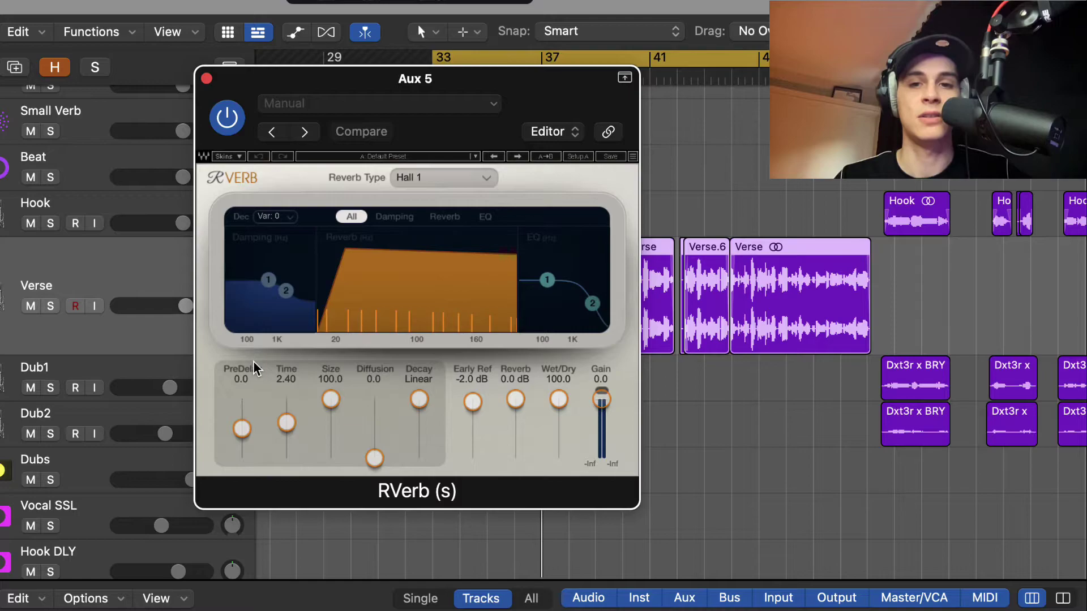
key("space")
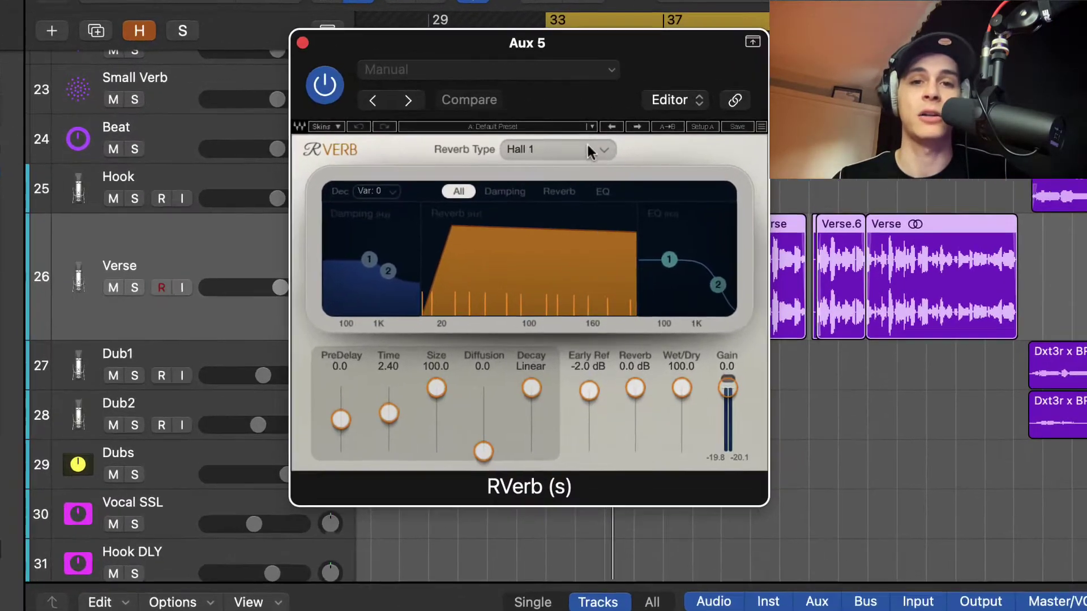
Set RVerb to Hall 2 with Time 4.71 and Early Ref -5.7 dB
left_click_drag(583, 129, 592, 141)
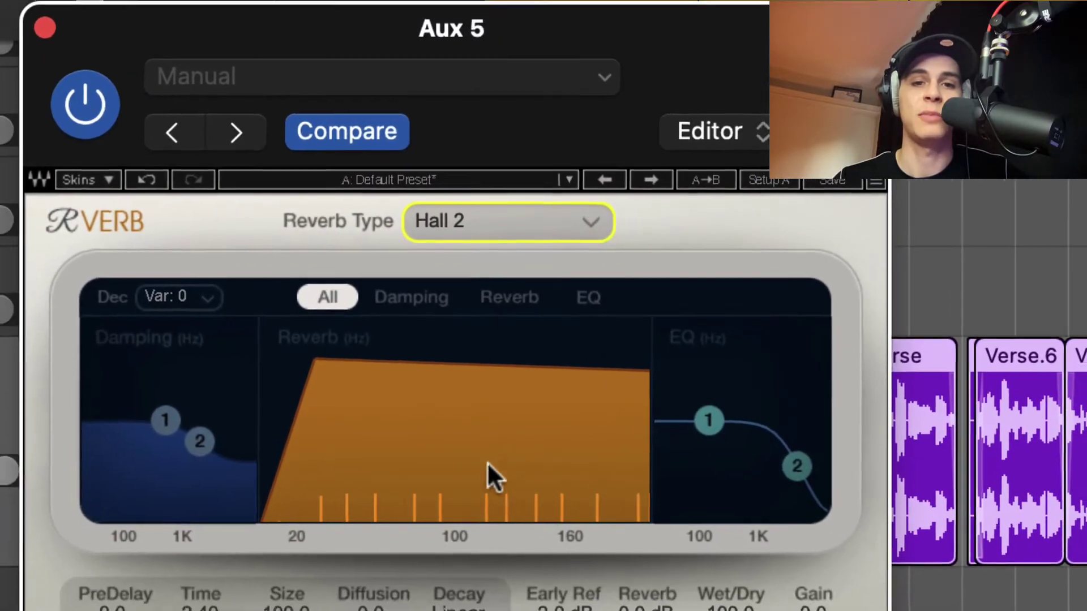
left_click_drag(291, 500, 304, 465)
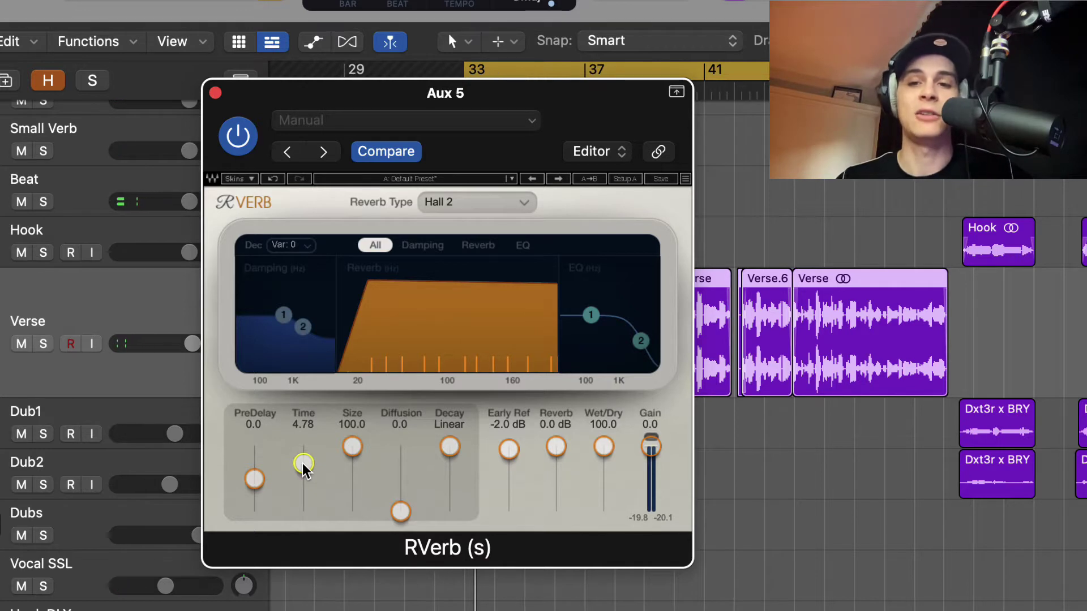
left_click_drag(304, 464, 303, 463)
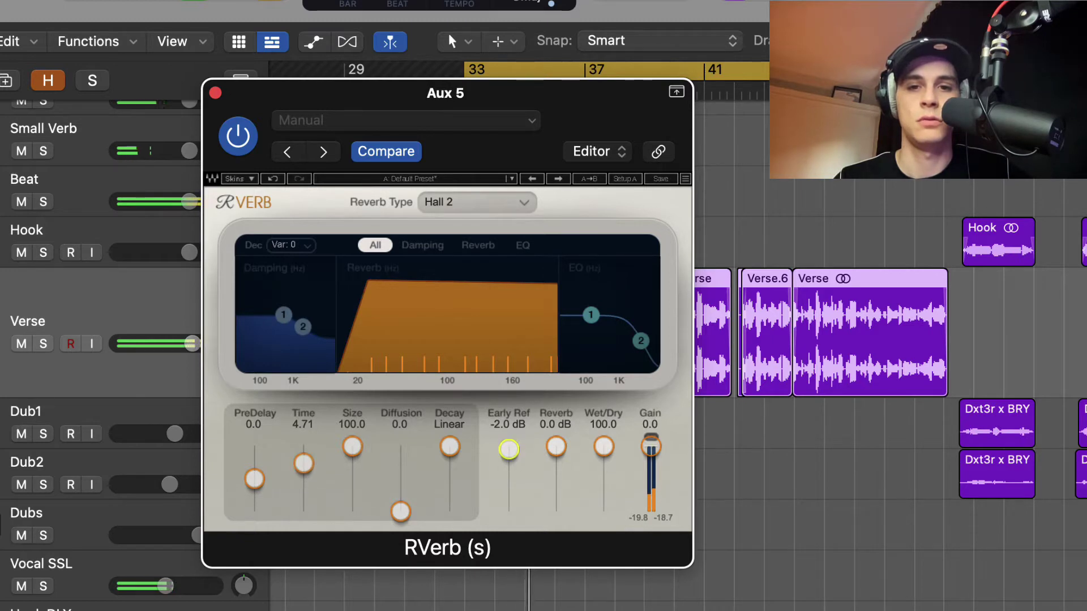
left_click_drag(509, 450, 512, 462)
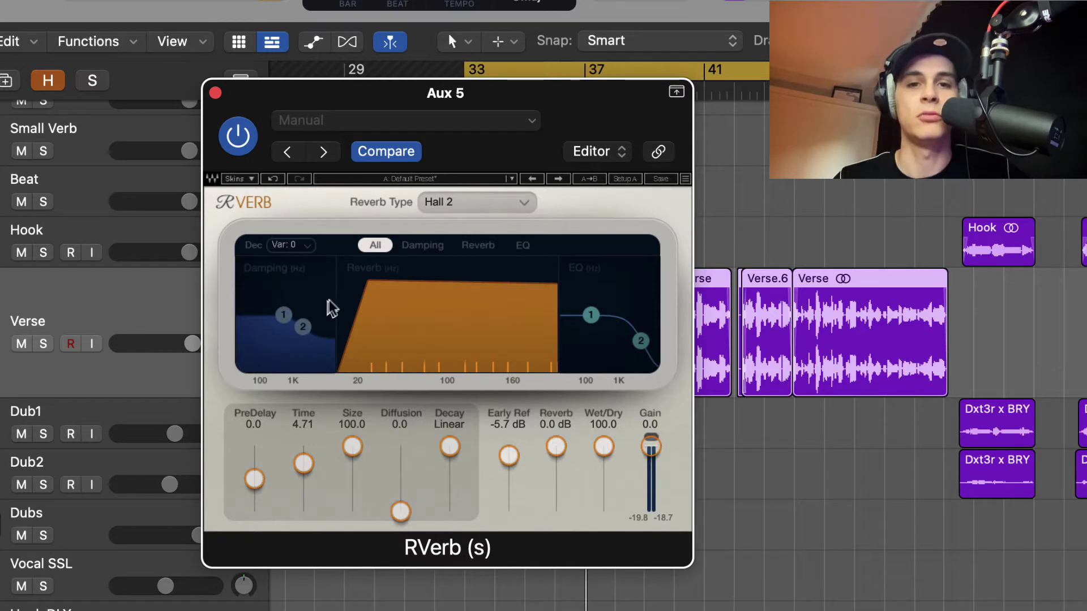
Reshape RVerb's damping curve, lowering point 1 and moving point 2 to about 2825 Hz
left_click(432, 249)
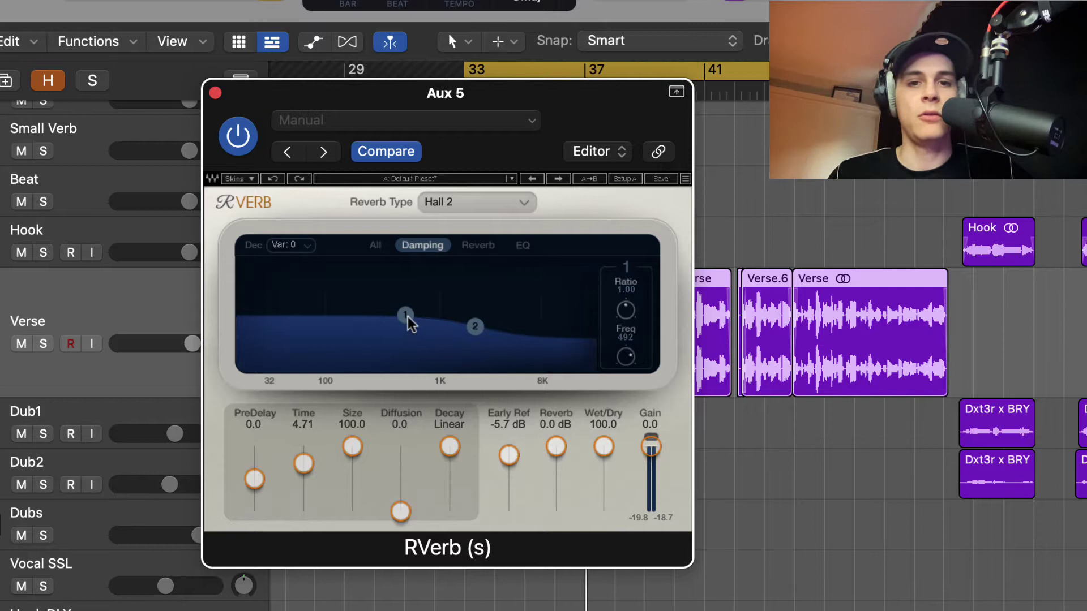
left_click_drag(405, 315, 389, 332)
left_click_drag(475, 327, 493, 336)
key("space")
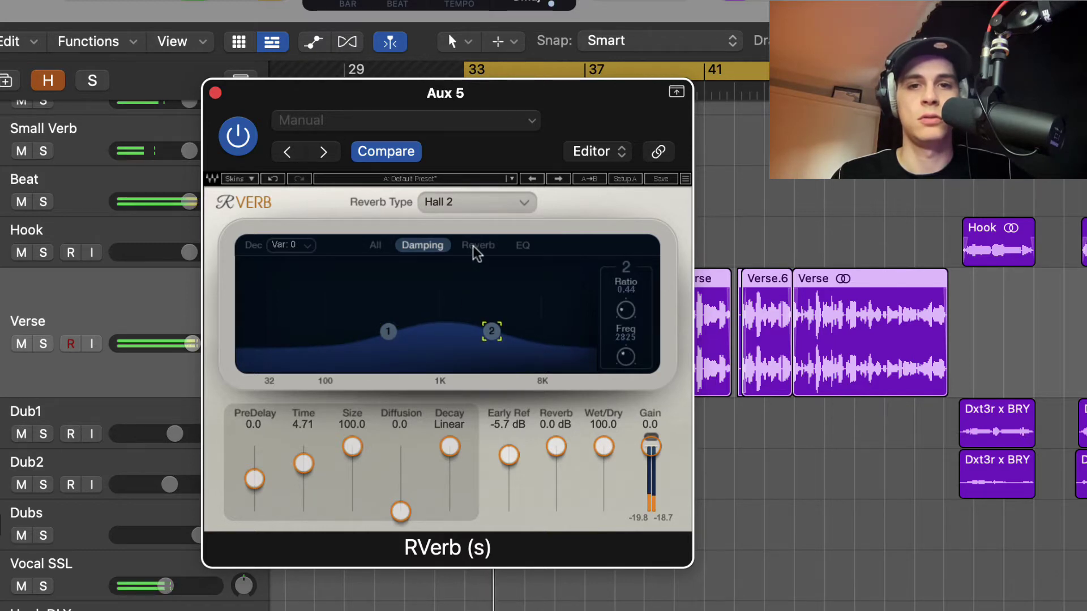
Cut the reverb EQ lows by 24 dB and highs near 6737 Hz, and shorten Time to 4.64
left_click(522, 247)
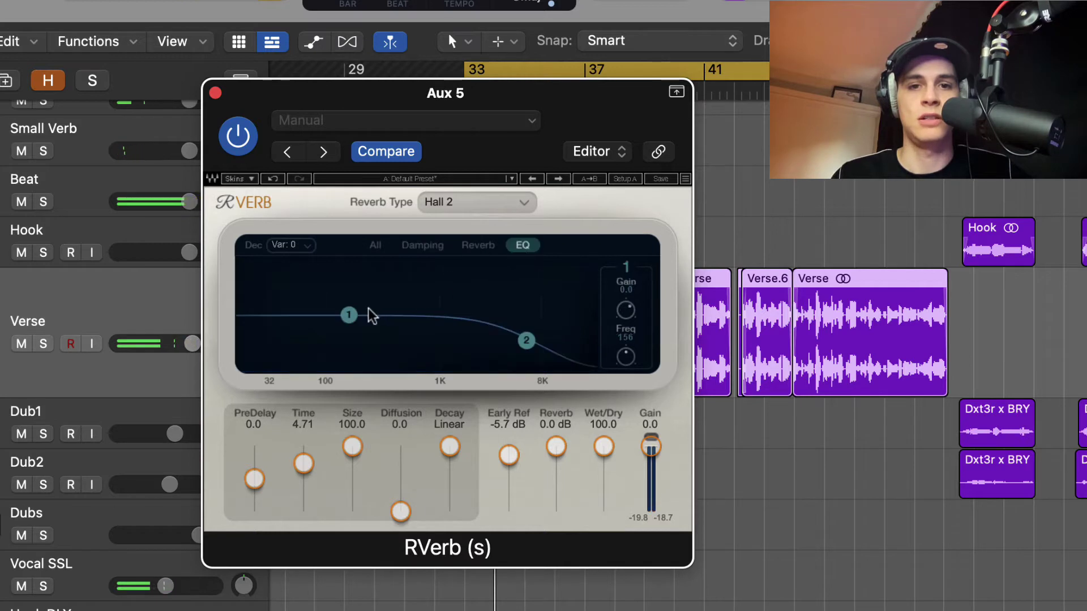
left_click_drag(349, 314, 368, 343)
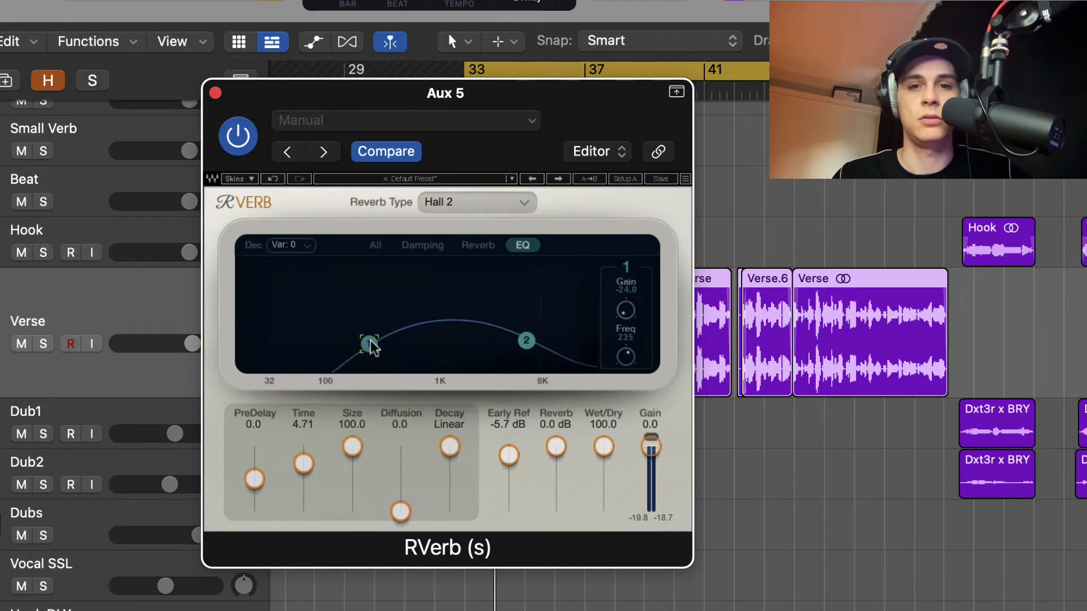
left_click_drag(526, 342, 535, 345)
key("space")
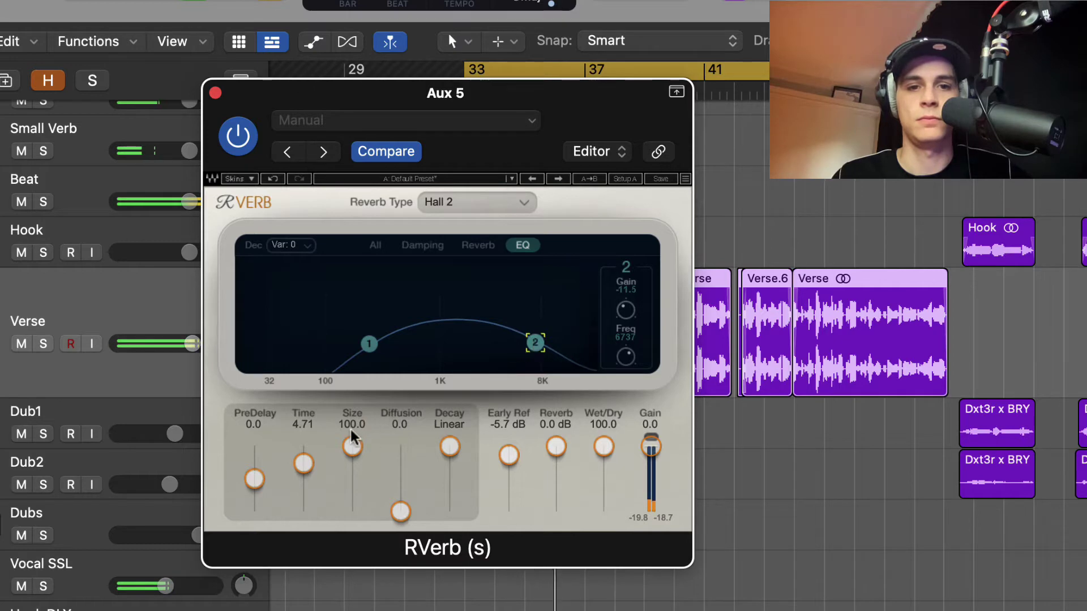
left_click_drag(304, 463, 305, 470)
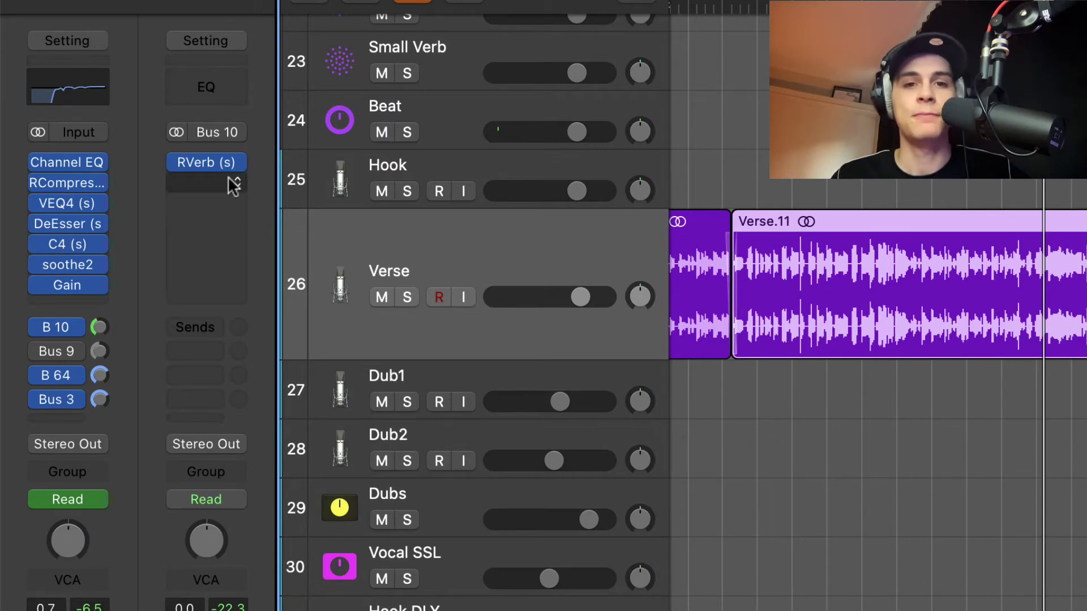
Add a Channel EQ after RVerb with a 36 dB/Oct low cut near 136 Hz and high cut near 8780 Hz
left_click(233, 87)
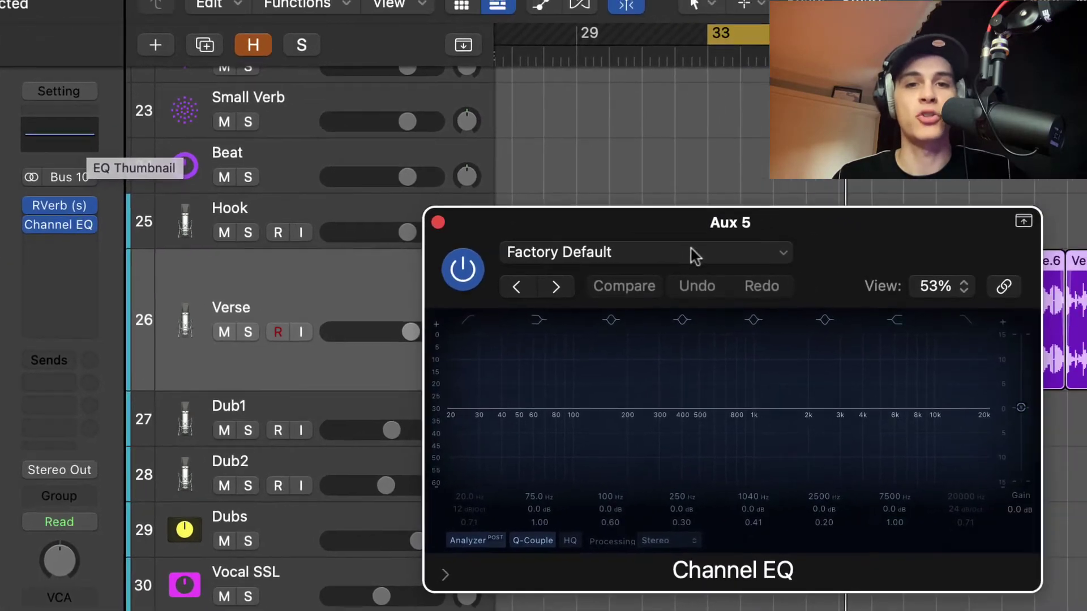
left_click_drag(792, 201, 792, 64)
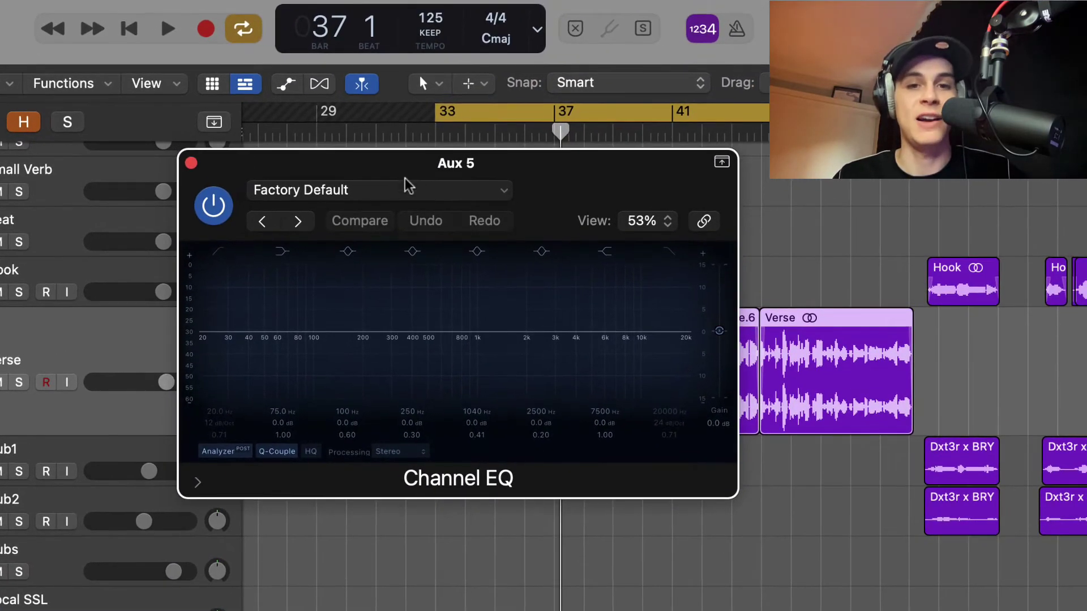
left_click(214, 263)
left_click_drag(199, 353, 398, 353)
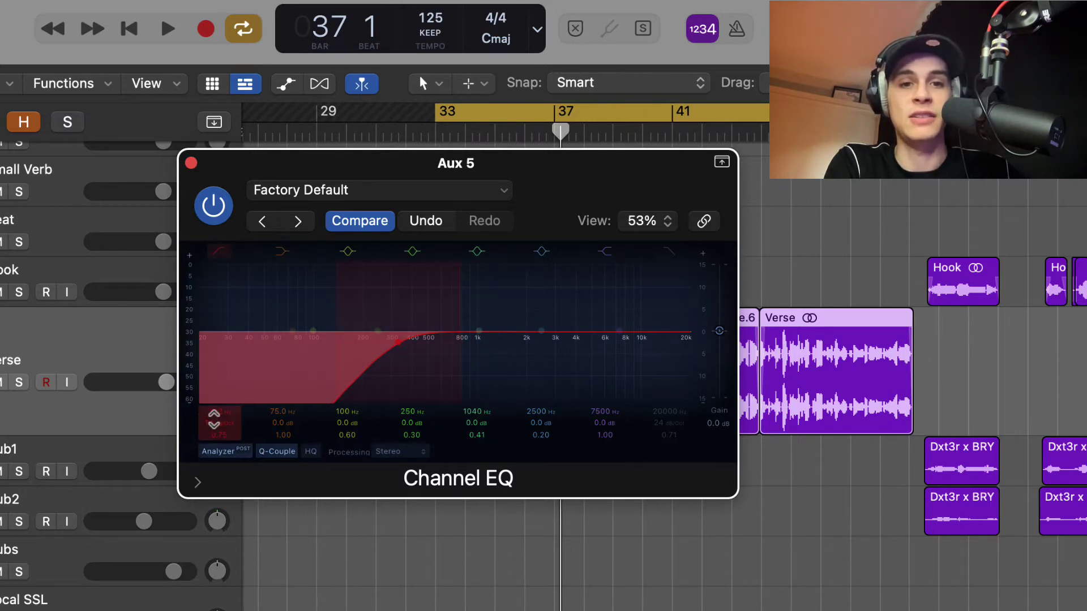
left_click_drag(214, 419, 214, 391)
left_click(670, 252)
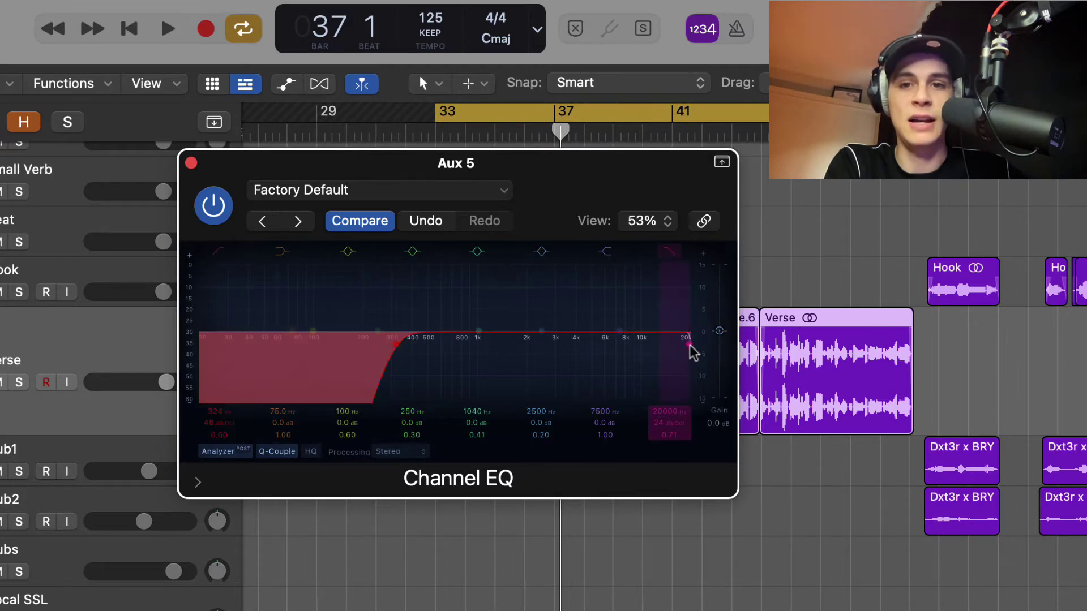
left_click_drag(690, 347, 620, 361)
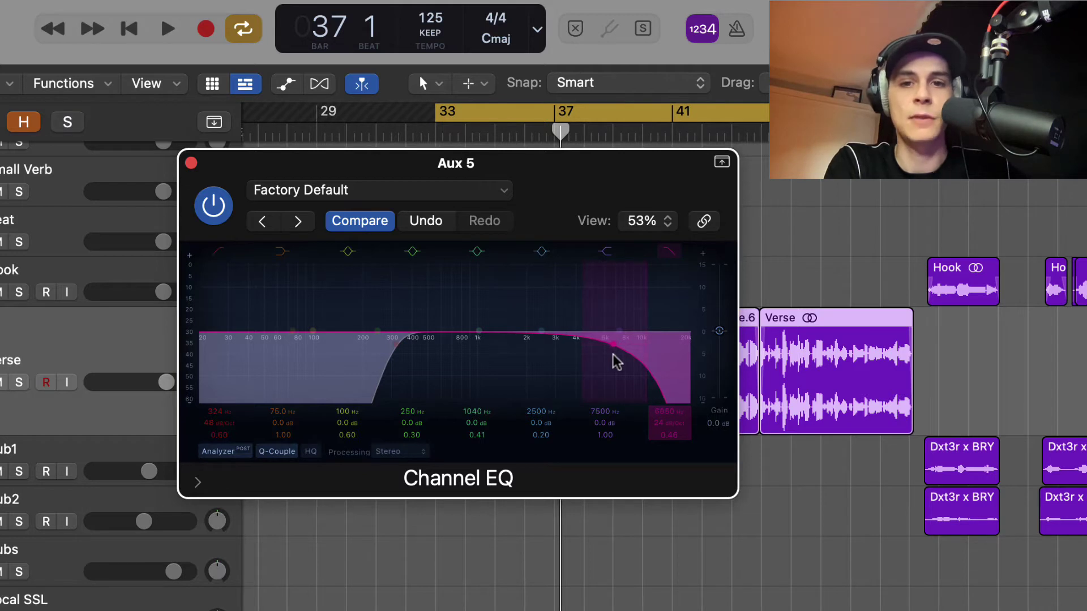
While playing, raise the low cut to about 438 Hz and dip 600 Hz by about 3.2 dB
key("space")
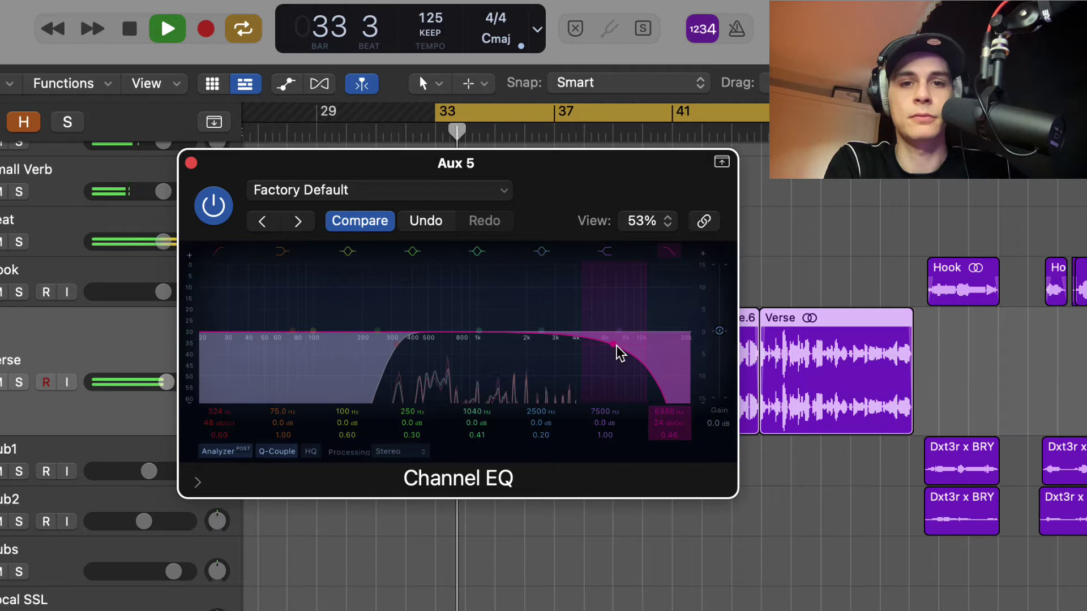
left_click_drag(398, 351, 419, 351)
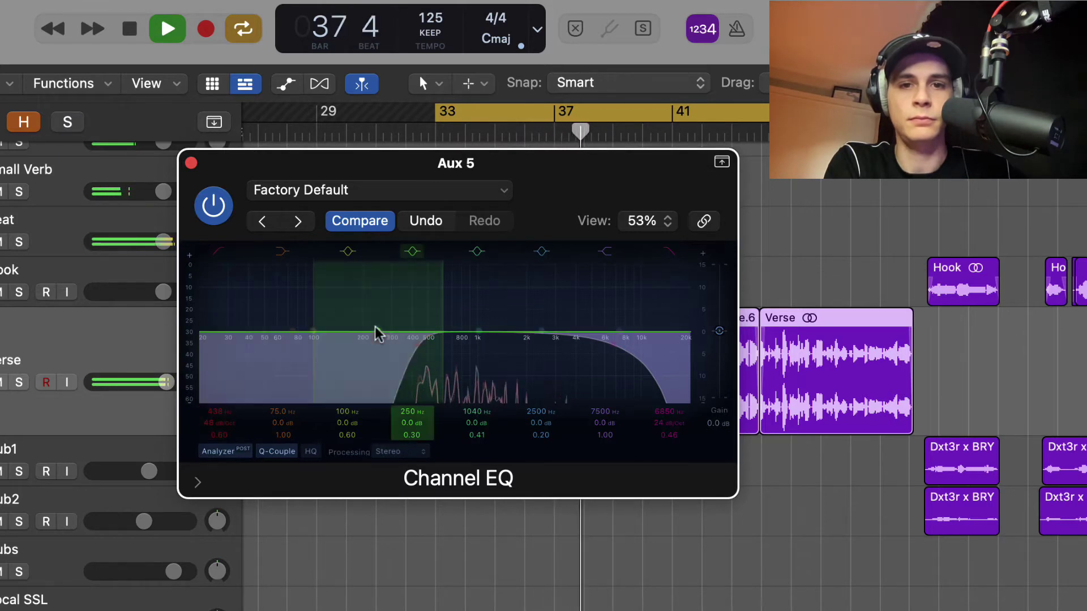
left_click_drag(376, 331, 445, 351)
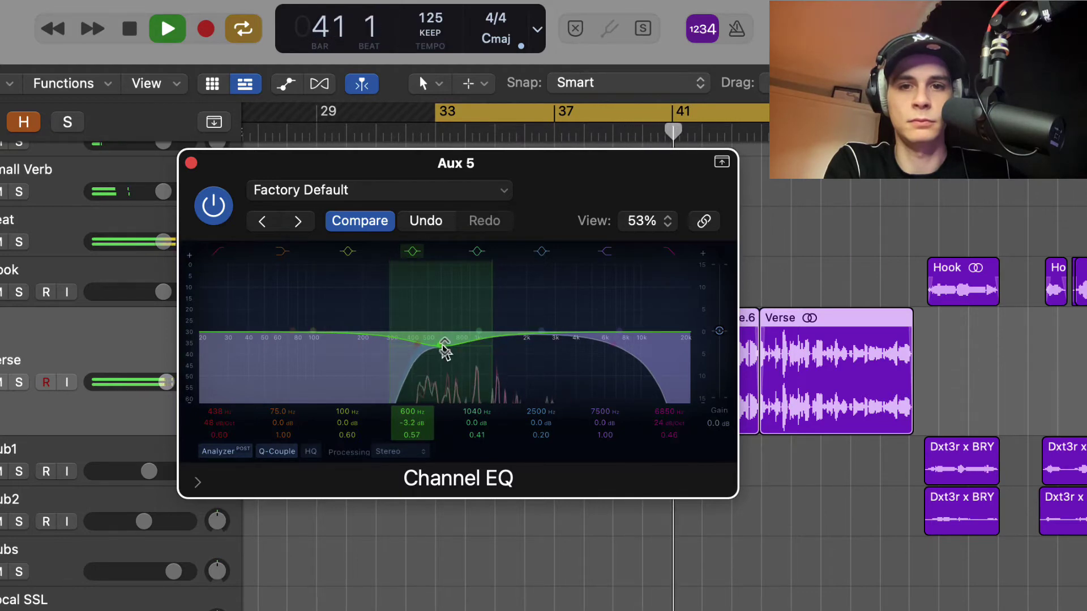
key("space")
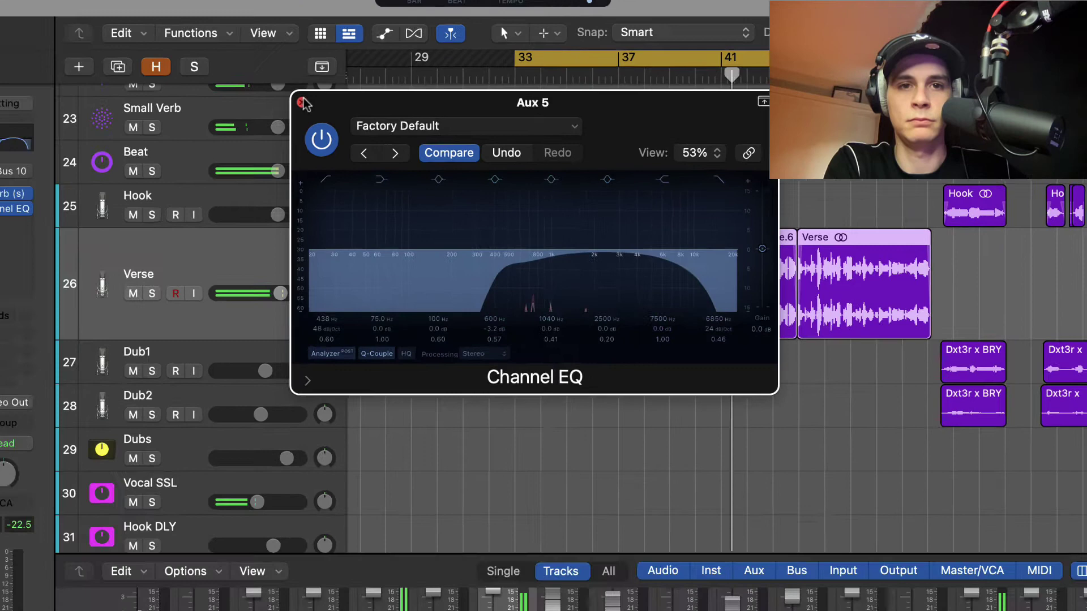
Close the Channel EQ window and insert a stereo Compressor in the next Aux 5 slot
left_click(301, 102)
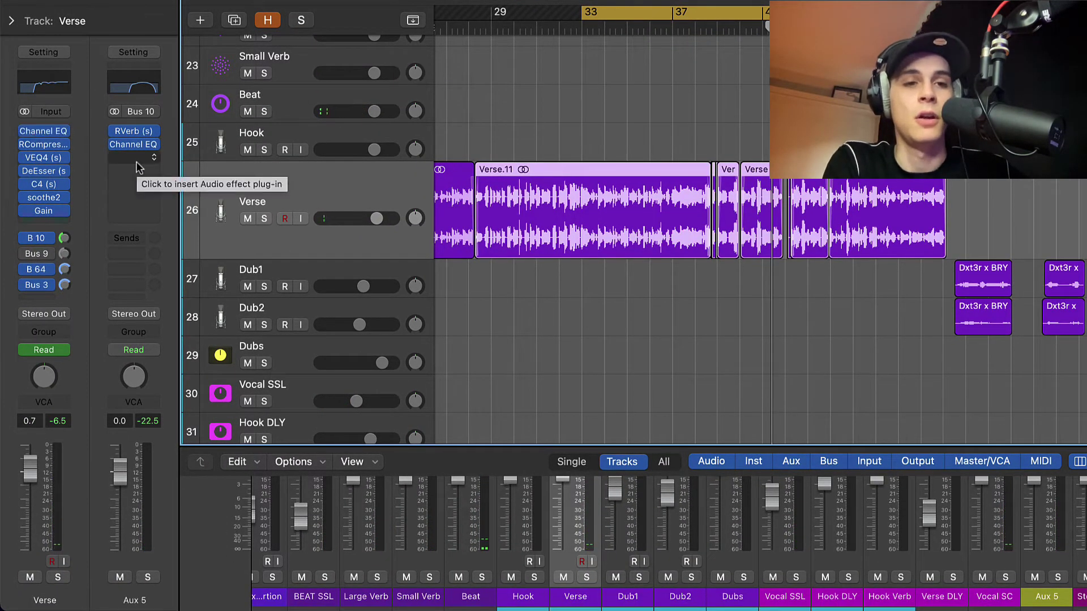
left_click(150, 159)
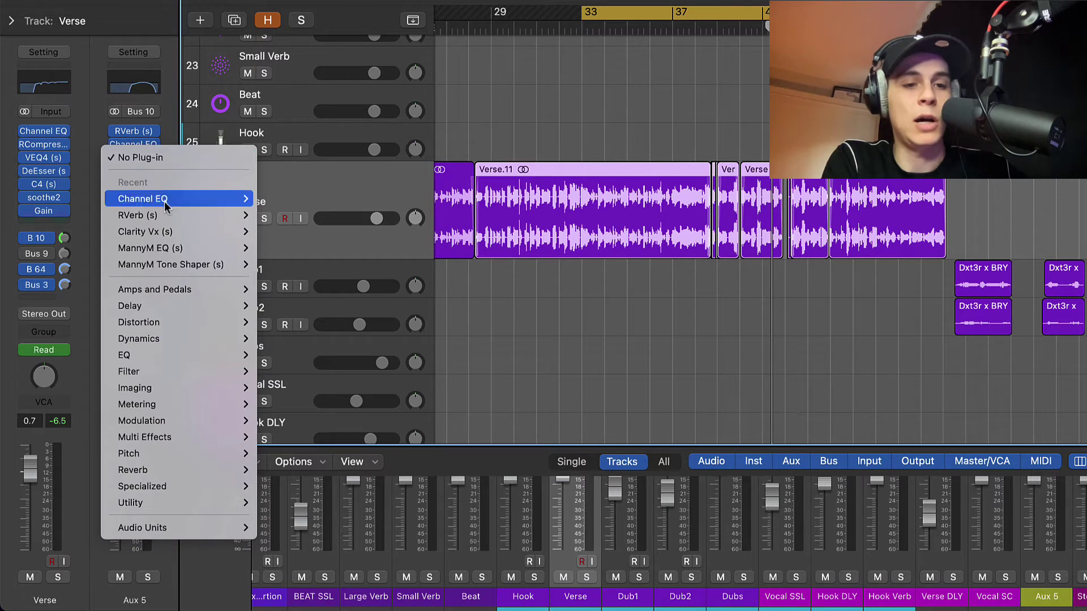
mouse_move(197, 471)
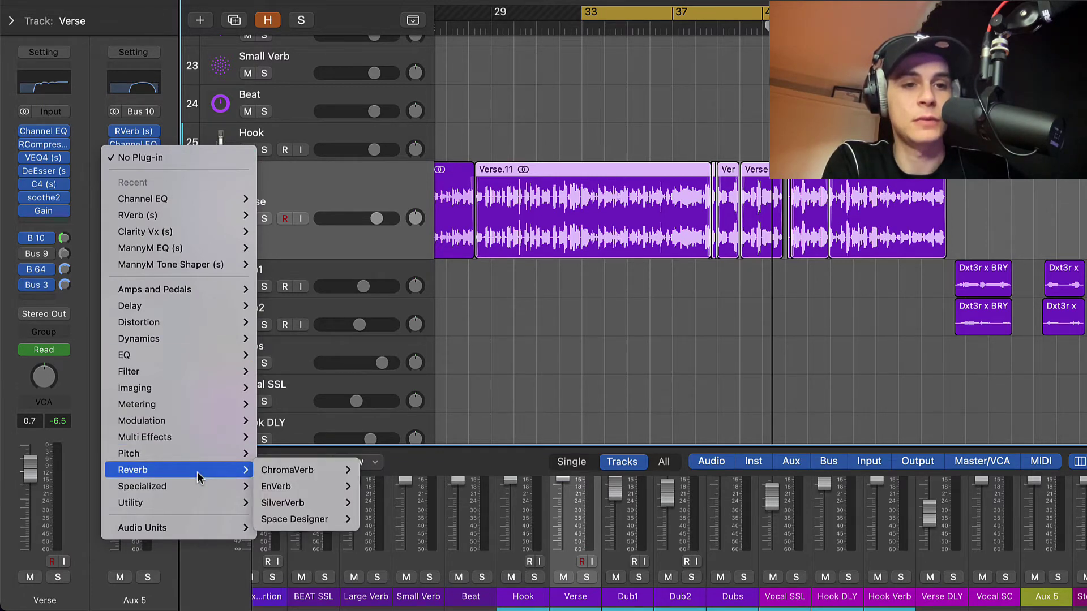
mouse_move(185, 339)
mouse_move(298, 355)
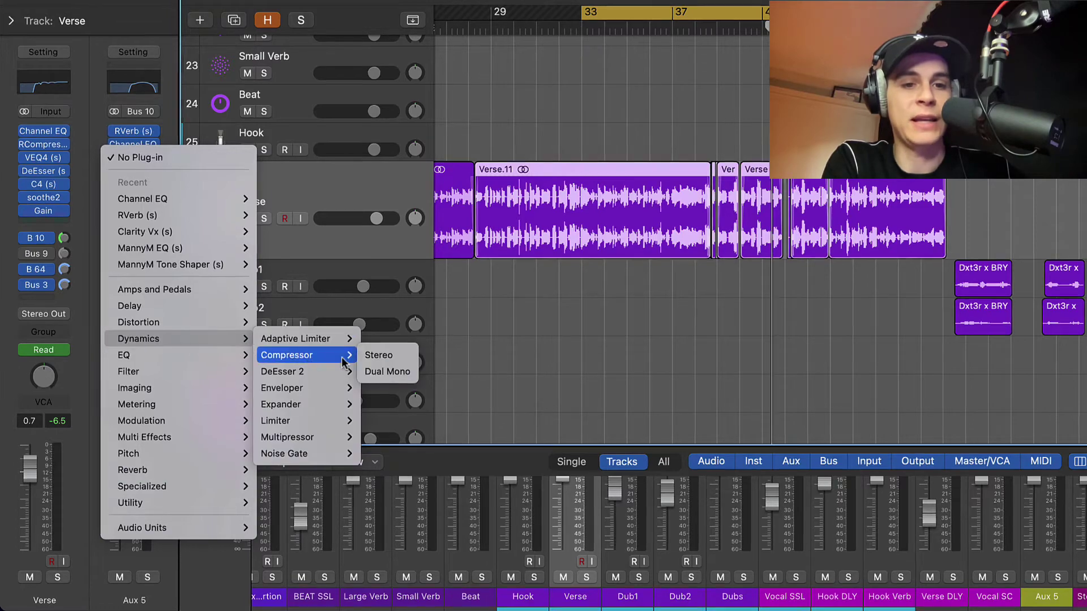
left_click(379, 354)
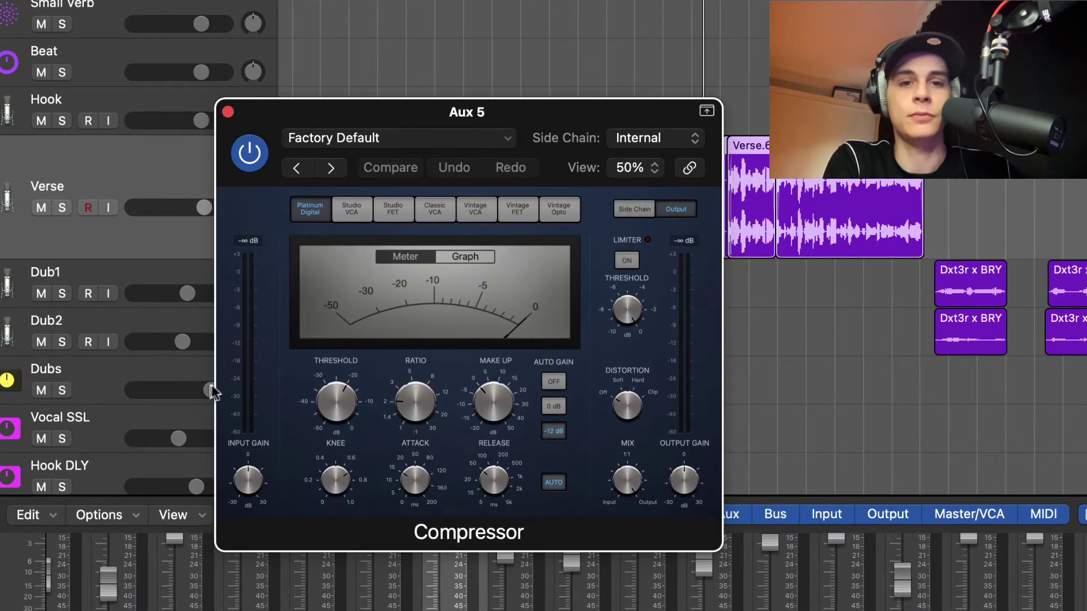
Switch the Compressor to Studio VCA and turn Auto Gain off, leaving the side chain Internal
left_click(350, 208)
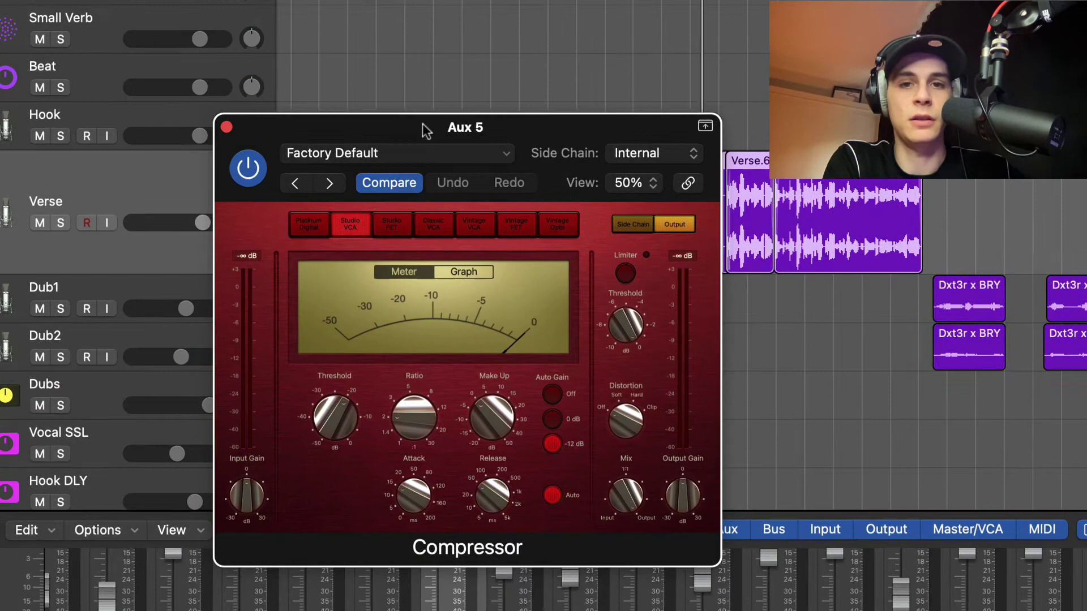
left_click_drag(423, 124, 396, 65)
left_click(526, 336)
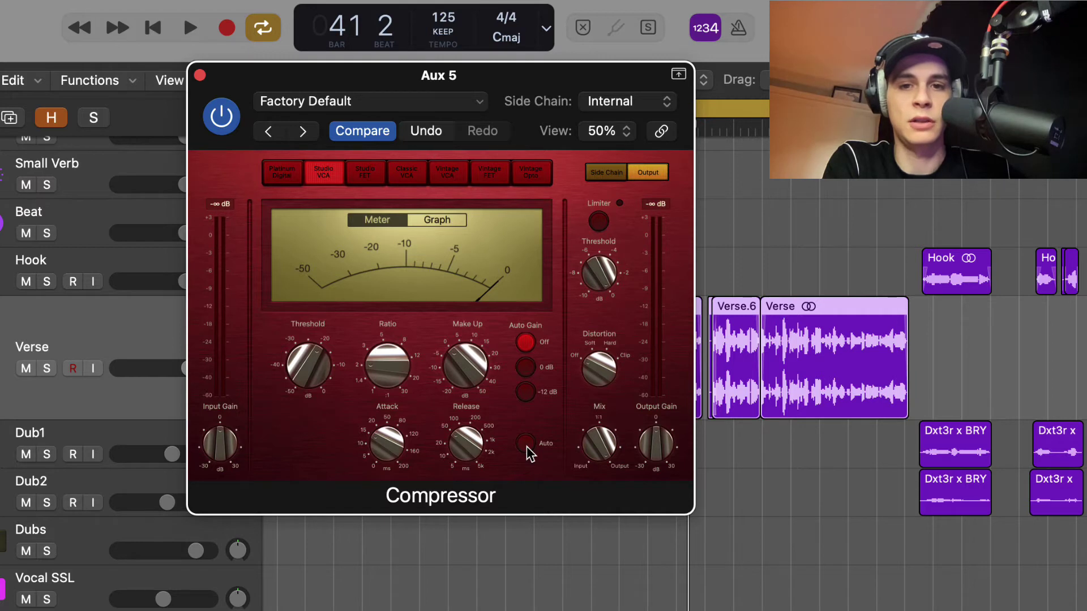
left_click(634, 108)
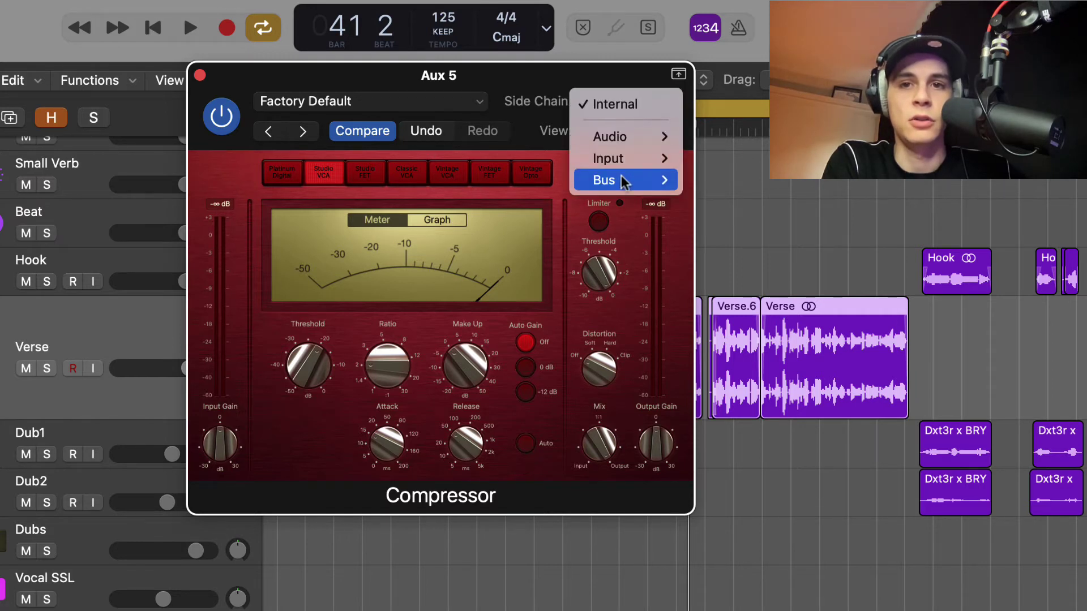
left_click(549, 121)
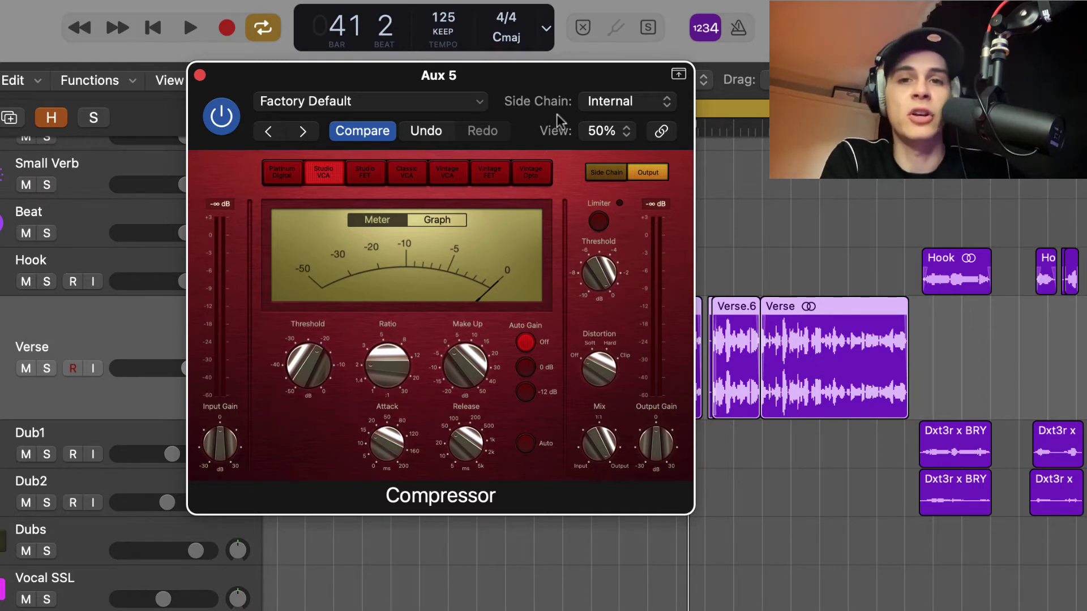
Set the compressor's side chain to the Verse track (Audio 20) and attack to 0 ms
left_click(633, 107)
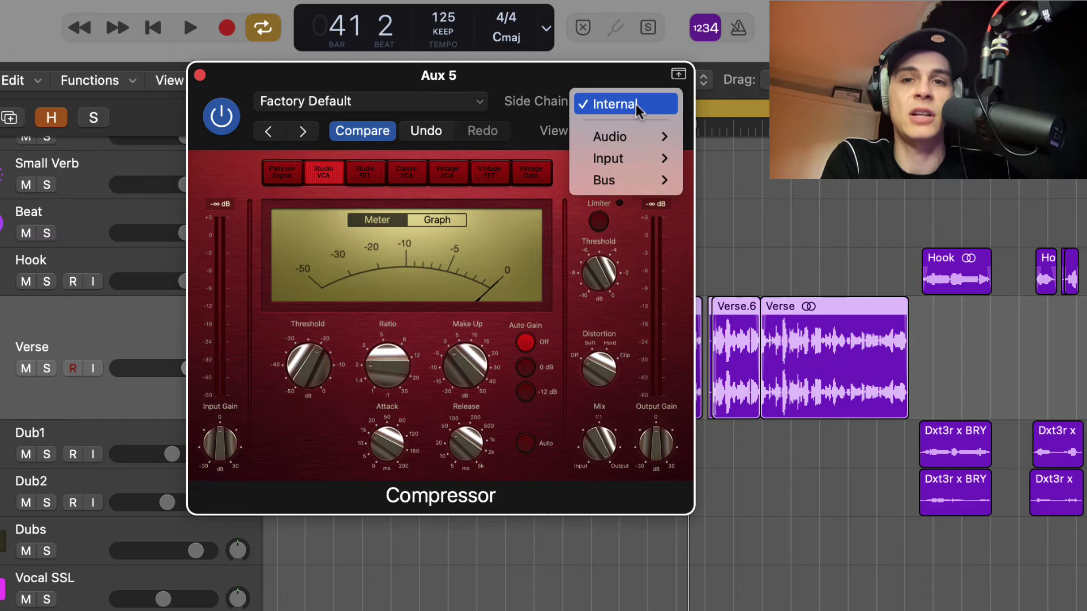
mouse_move(642, 145)
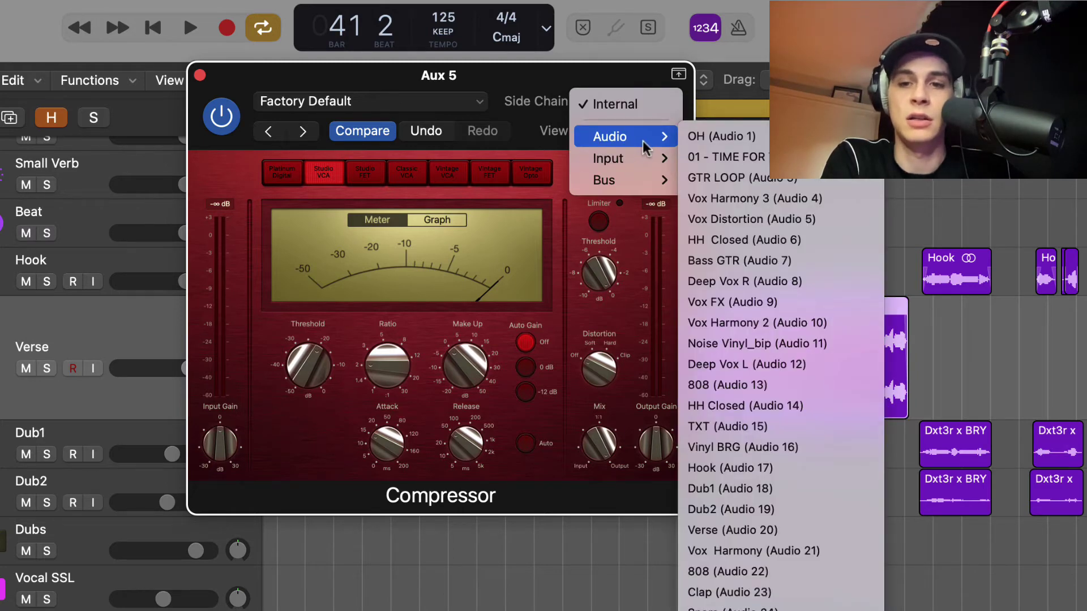
left_click(761, 530)
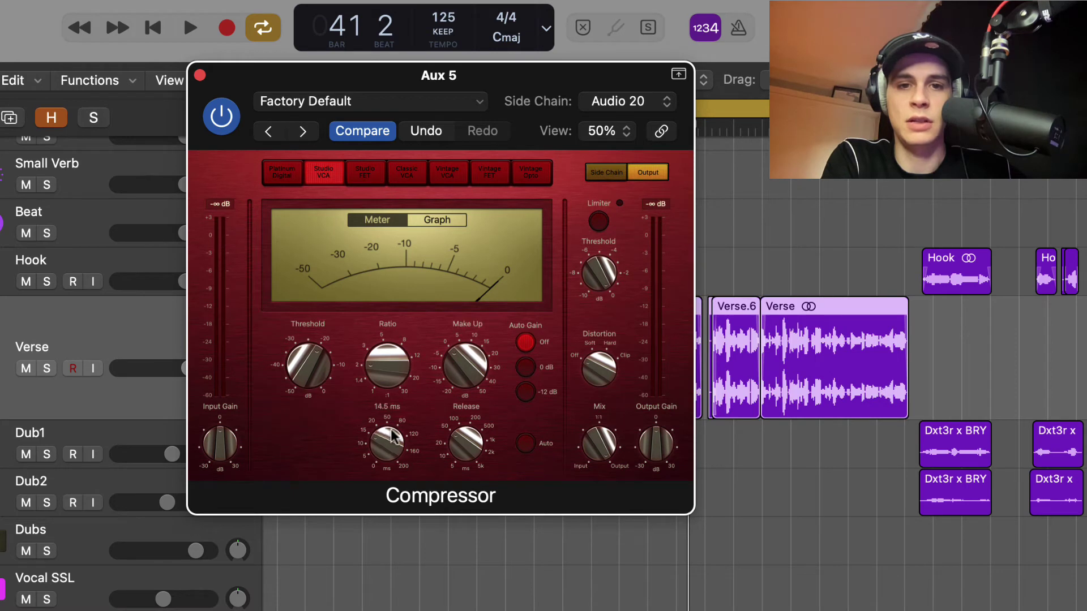
left_click_drag(391, 437, 378, 474)
With Verse soloed in playback, set release to 1100 ms, ratio about 2.7:1, threshold about -22.5 dB
key("space")
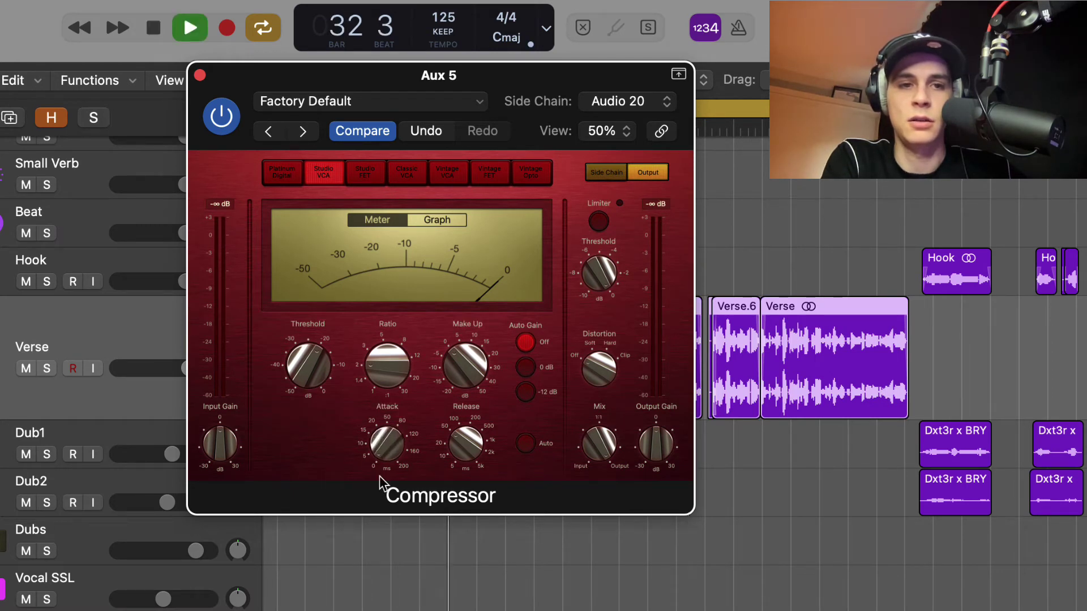
key("s")
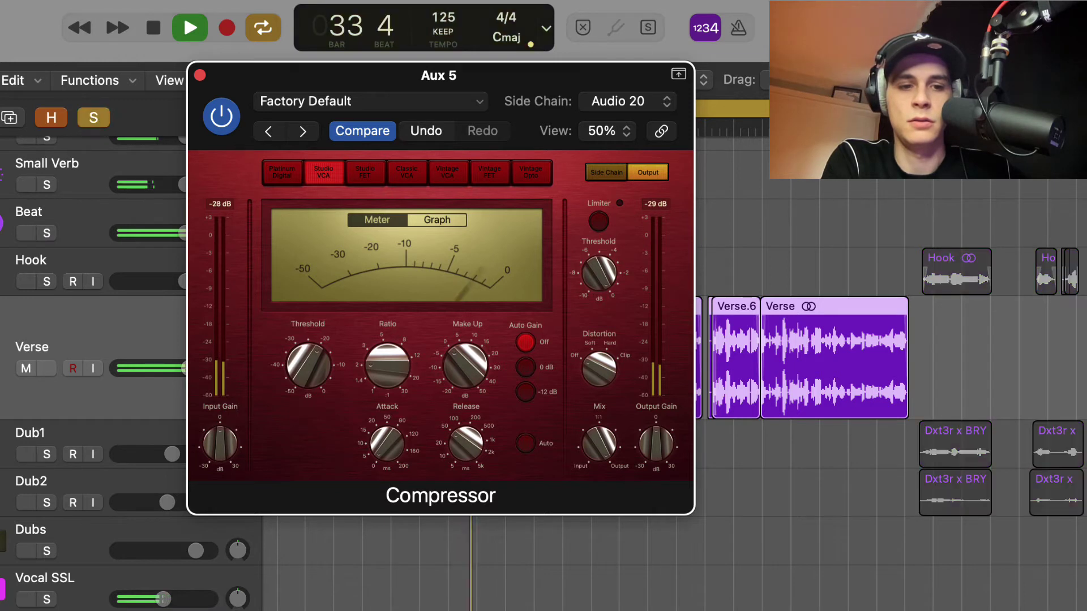
mouse_move(461, 450)
left_click_drag(462, 450, 455, 390)
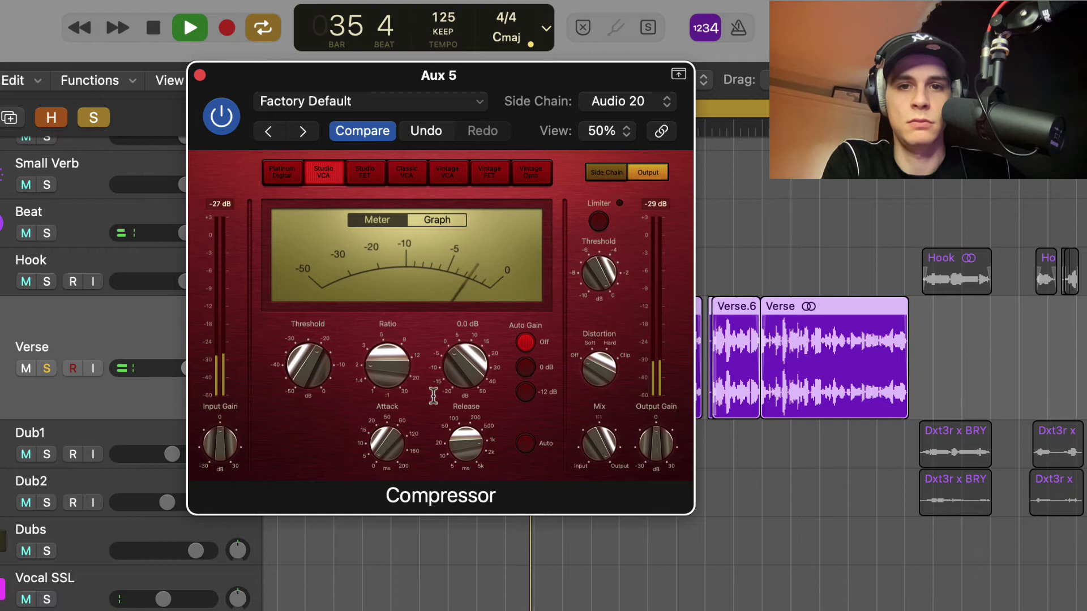
mouse_move(372, 401)
left_click_drag(374, 378, 378, 363)
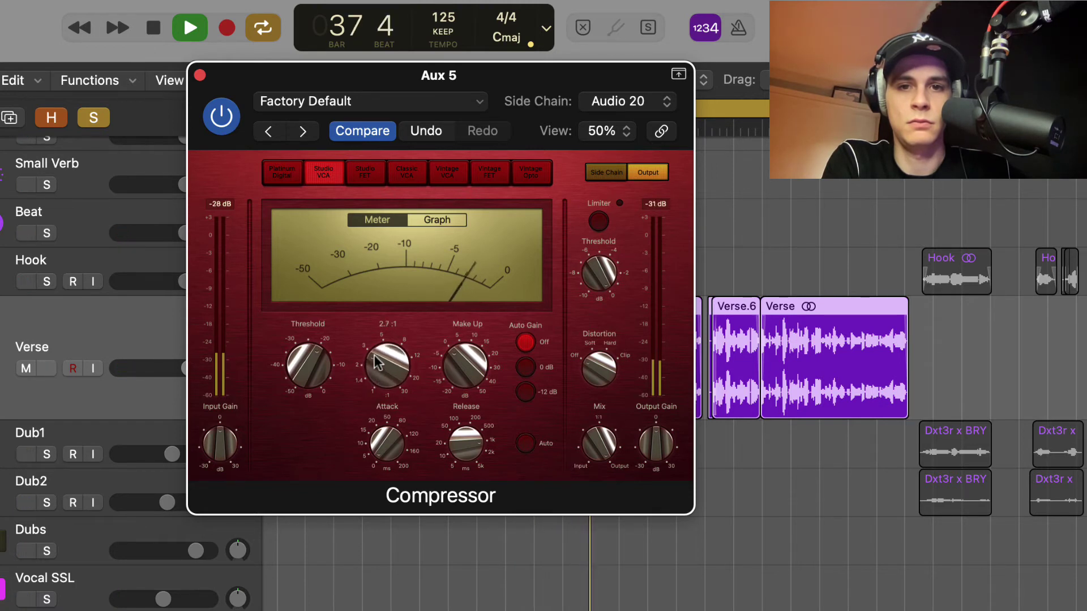
left_click_drag(310, 373, 309, 385)
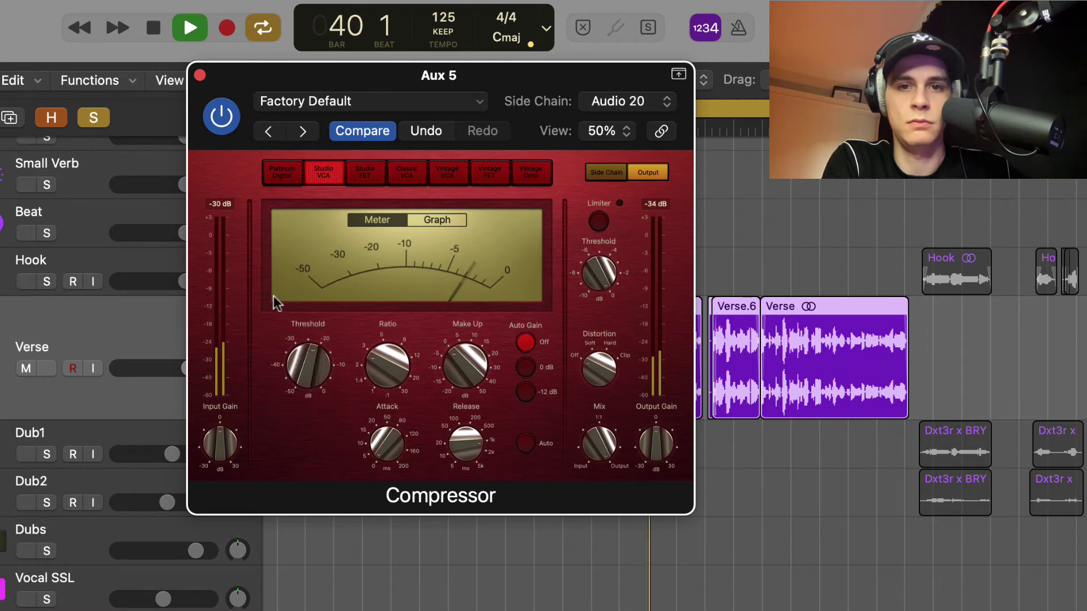
key("space")
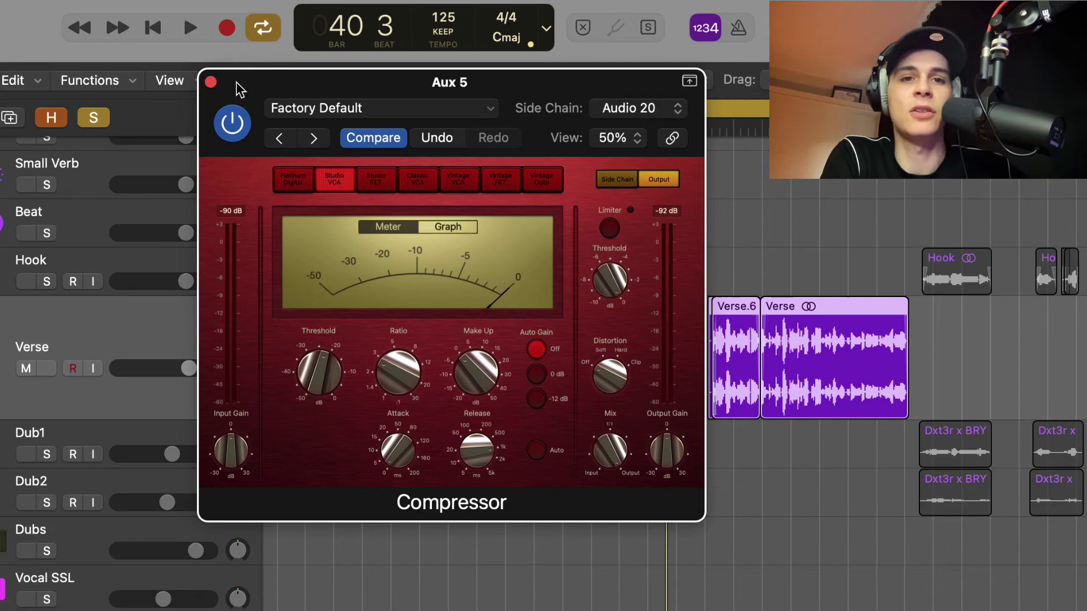
Close the Compressor and, during playback, lower the Verse B 10 send to about -8.9 dB
left_click(210, 83)
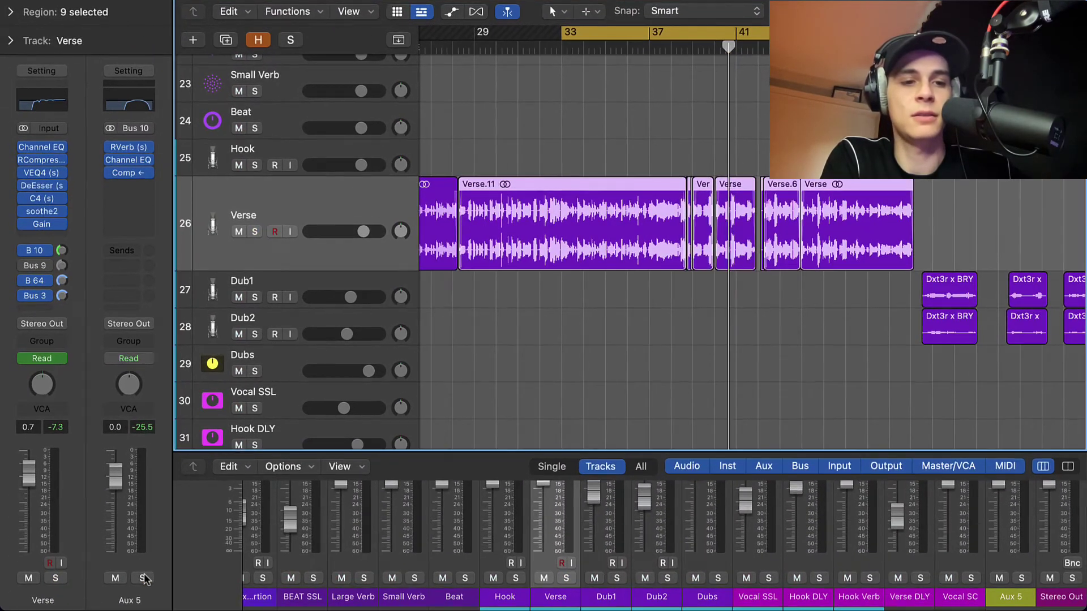
key("space")
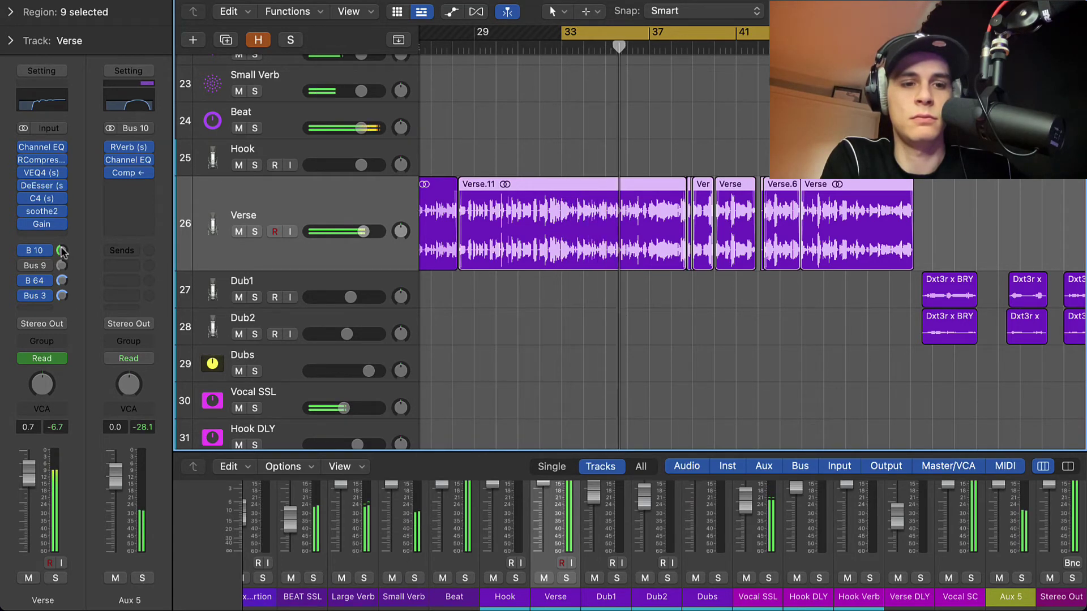
left_click_drag(61, 253, 75, 213)
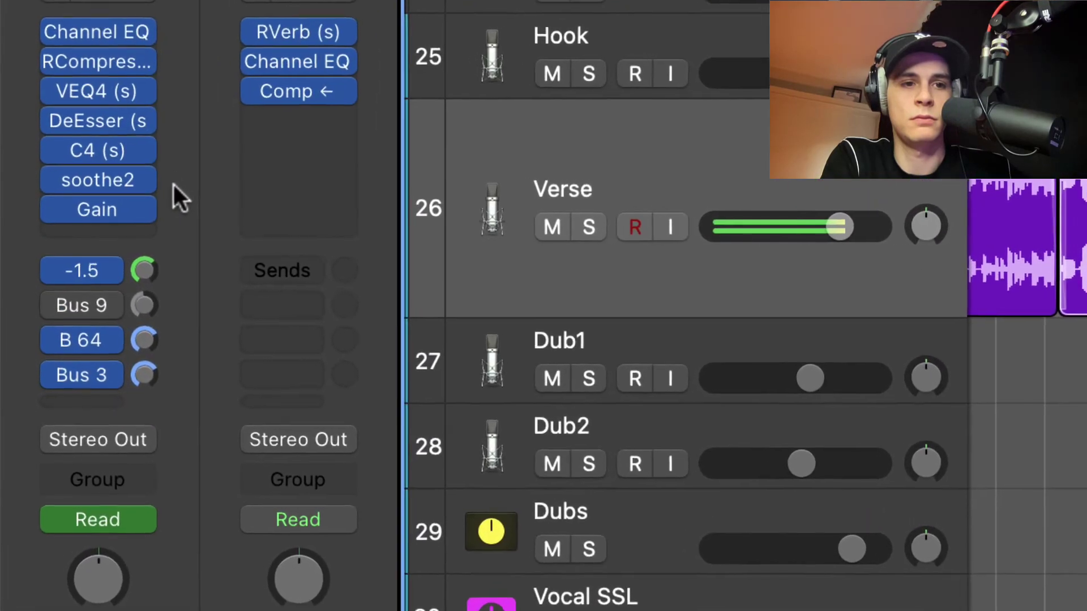
left_click_drag(173, 184, 165, 260)
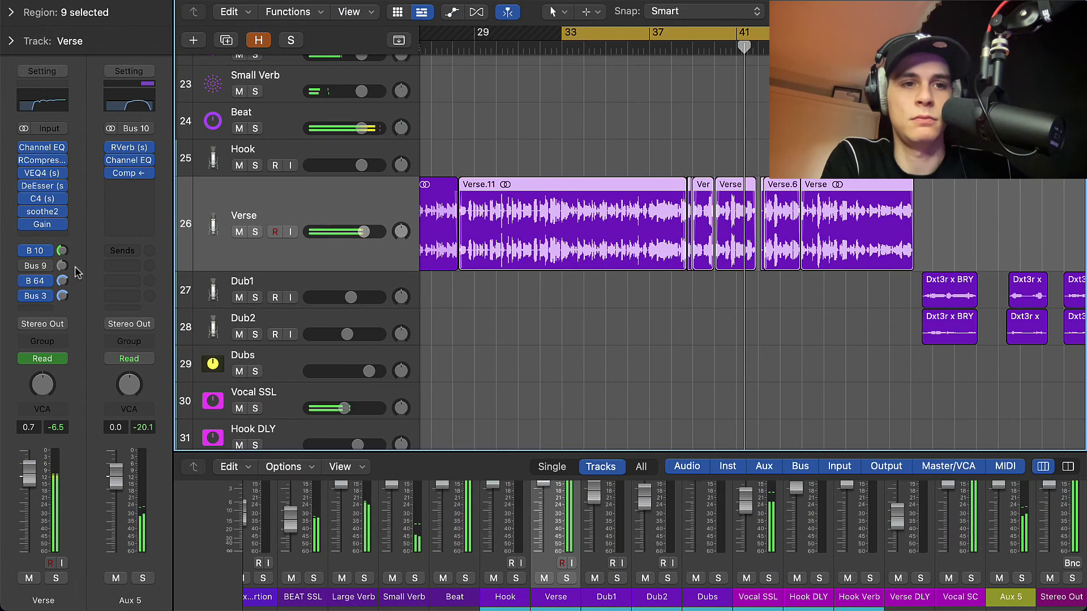
left_click_drag(63, 251, 63, 257)
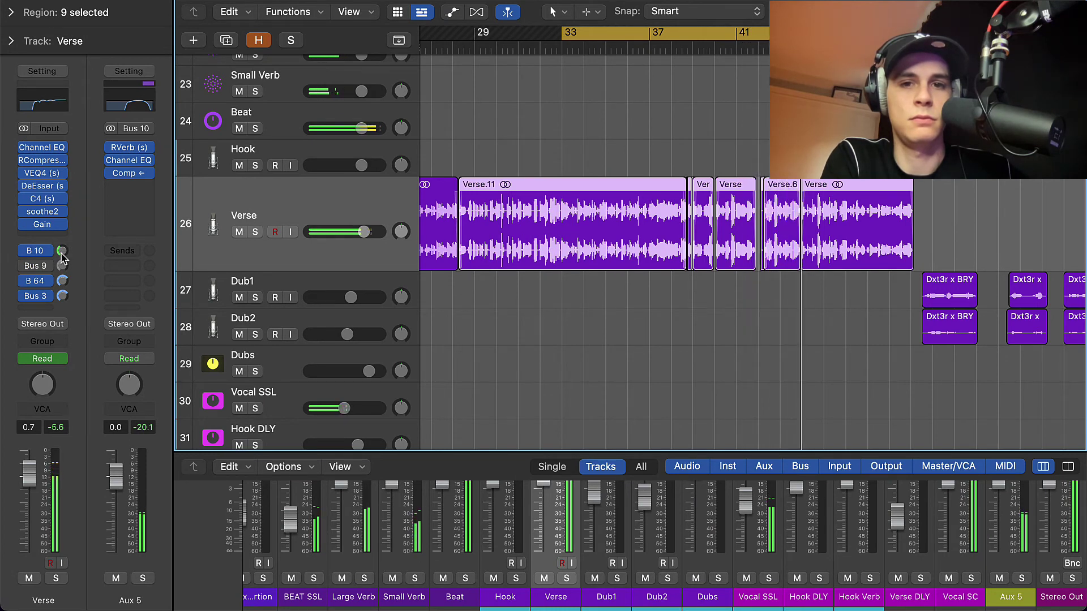
scroll(63, 258, "up", 2)
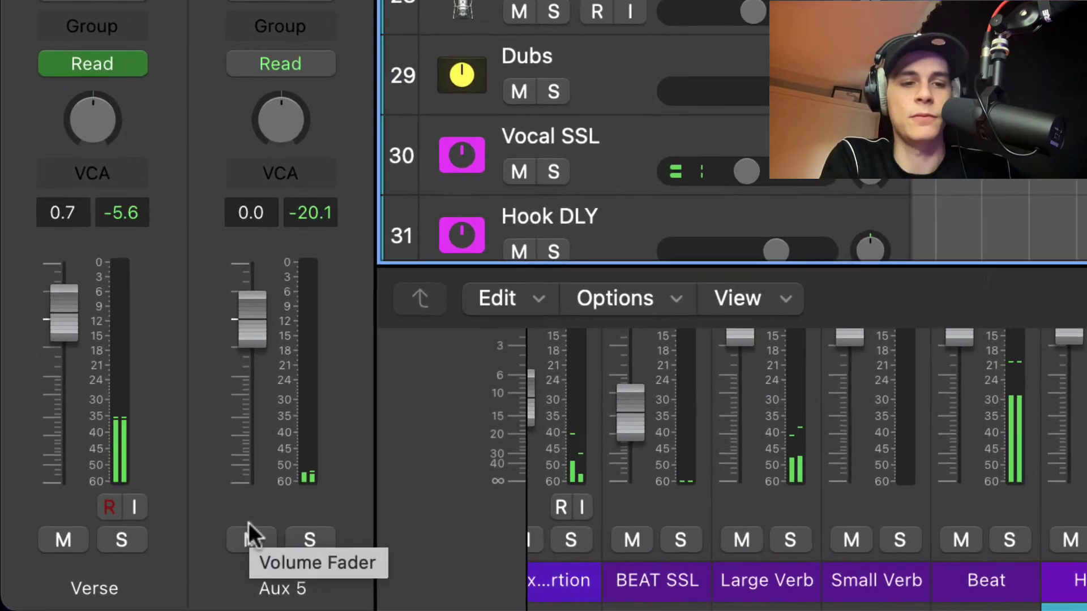
Mute the Aux 5 reverb return to A/B it, then unmute it
left_click(251, 537)
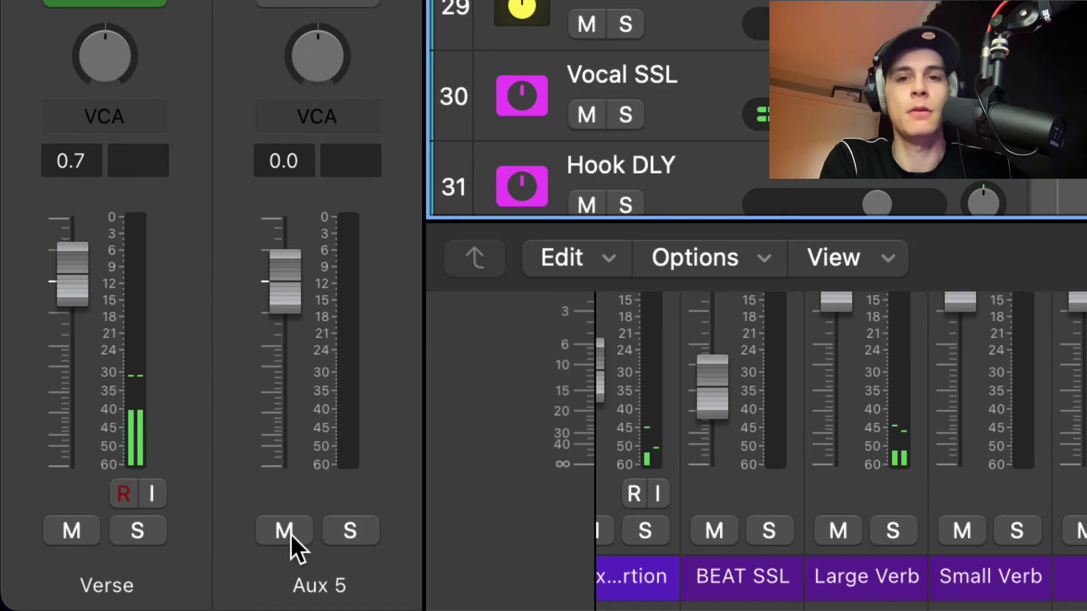
left_click(290, 533)
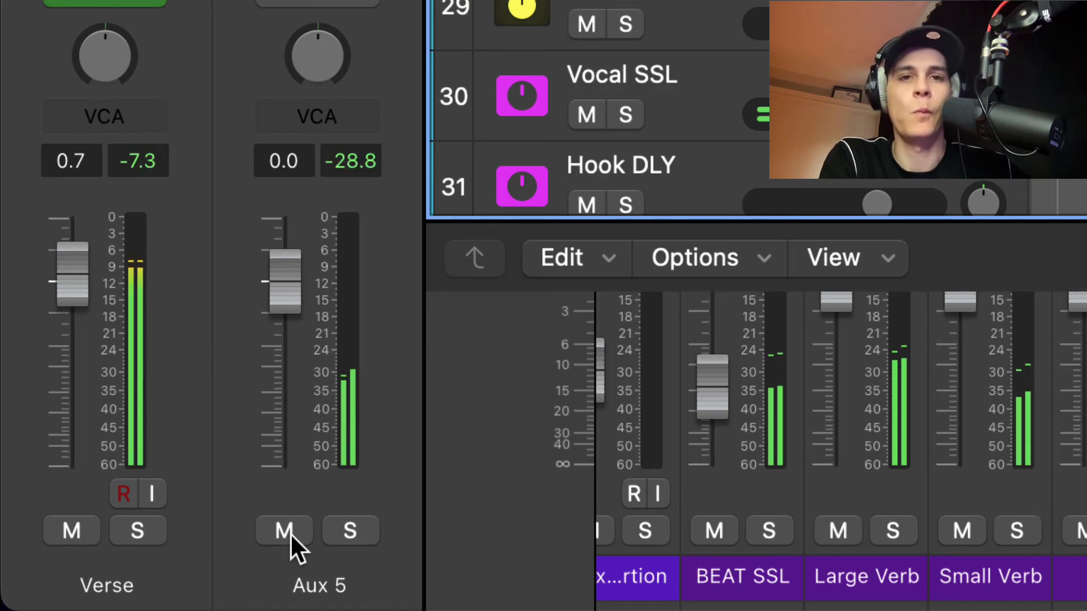